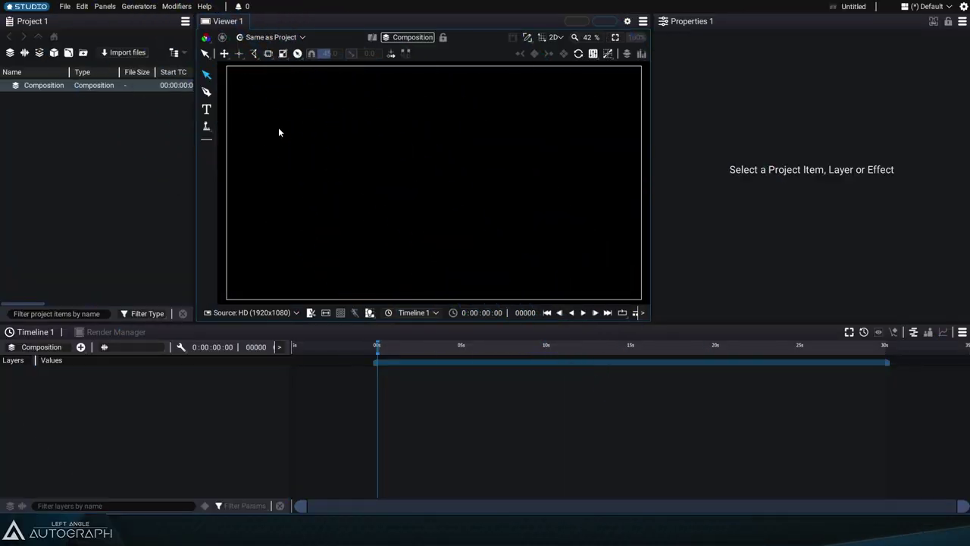
Draw a rectangle shape about 719 by 448 px in the upper-left part of the composition.
{"action": "left_click", "coordinate": [208, 93]}
{"action": "left_click", "coordinate": [207, 184]}
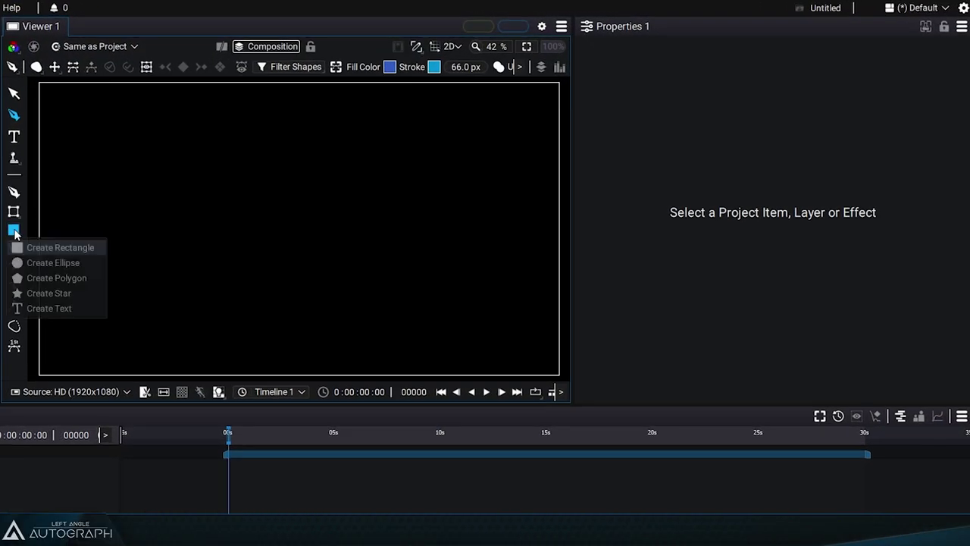
{"action": "left_click", "coordinate": [58, 247]}
{"action": "left_click_drag", "start_coordinate": [143, 150], "coordinate": [337, 270]}
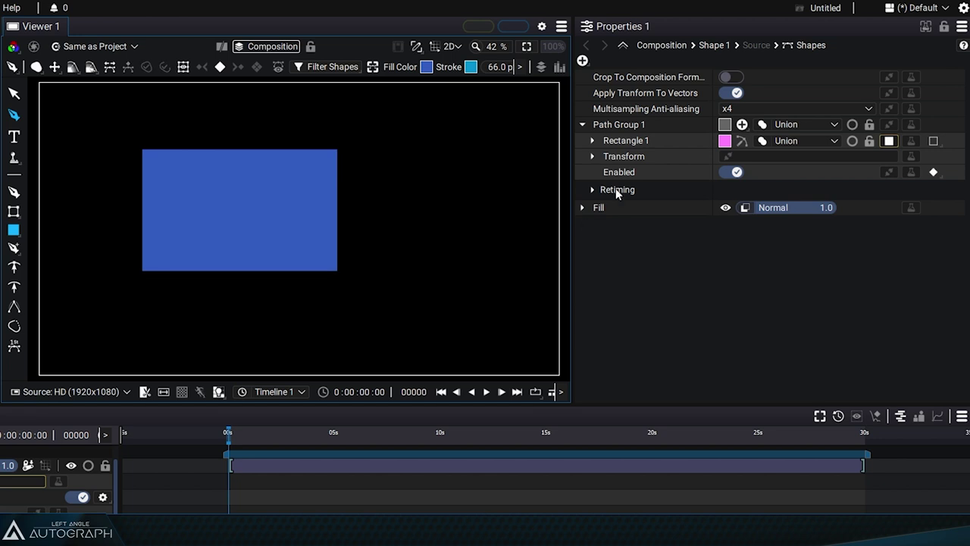
Examine Rectangle 1's geometry parameters inline and in their dedicated view, then return to the Shapes parameters.
{"action": "left_click", "coordinate": [592, 141]}
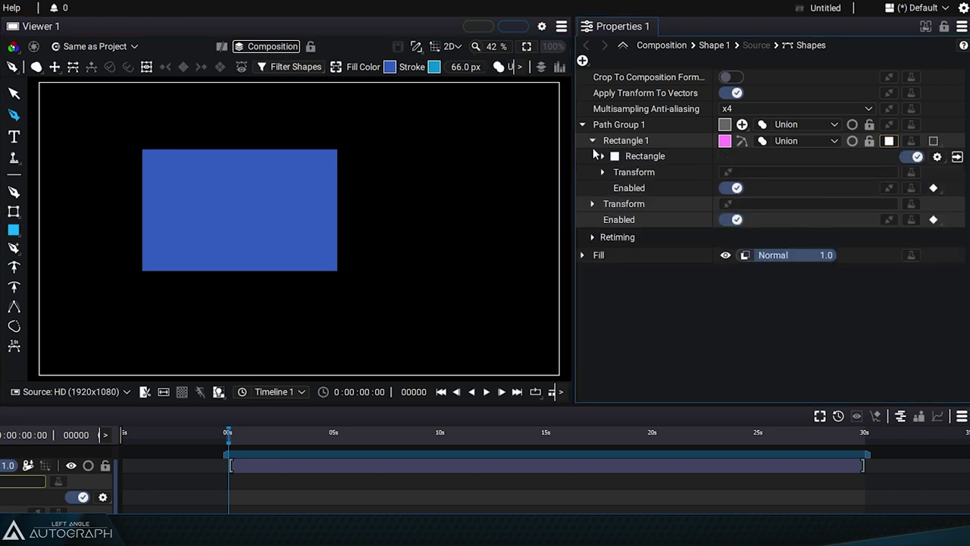
{"action": "left_click", "coordinate": [602, 156]}
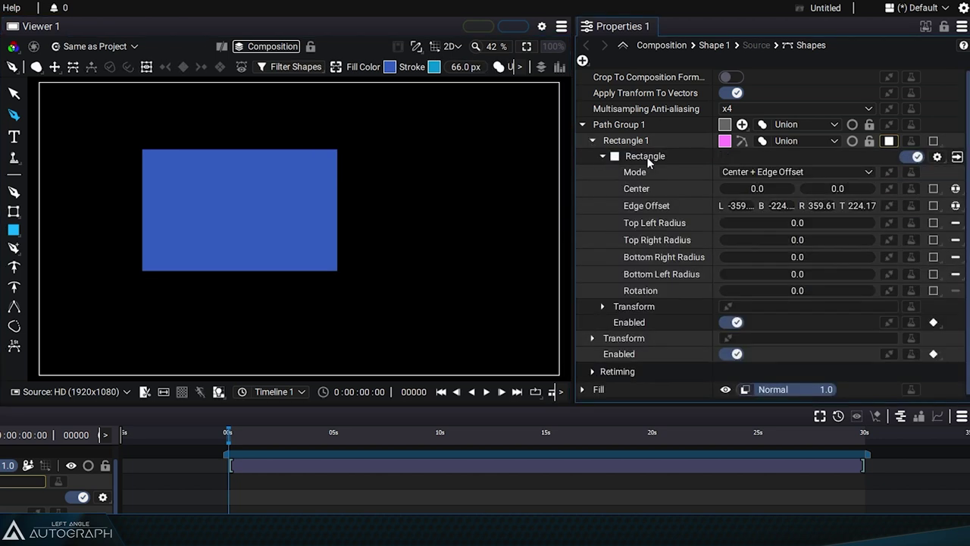
{"action": "left_click", "coordinate": [603, 156]}
{"action": "left_click", "coordinate": [957, 157]}
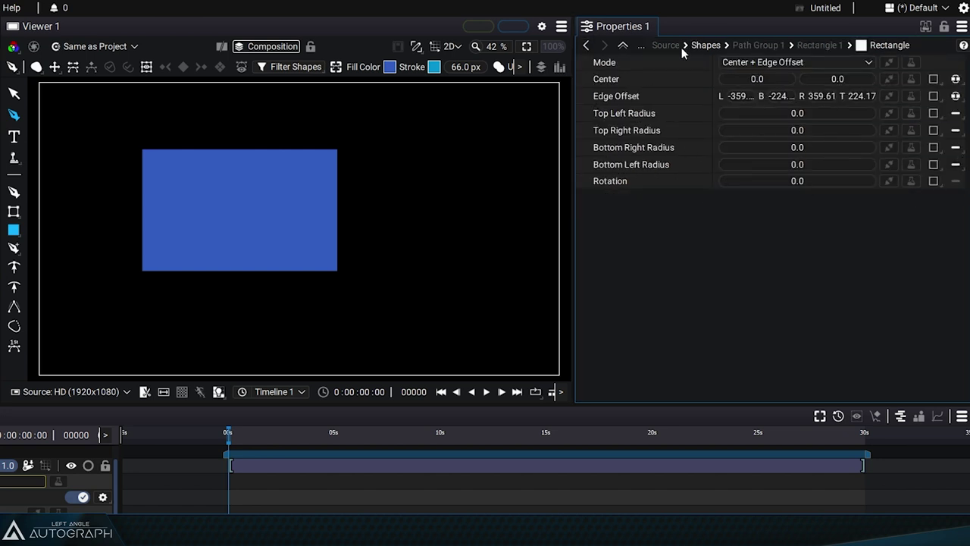
{"action": "left_click", "coordinate": [712, 46]}
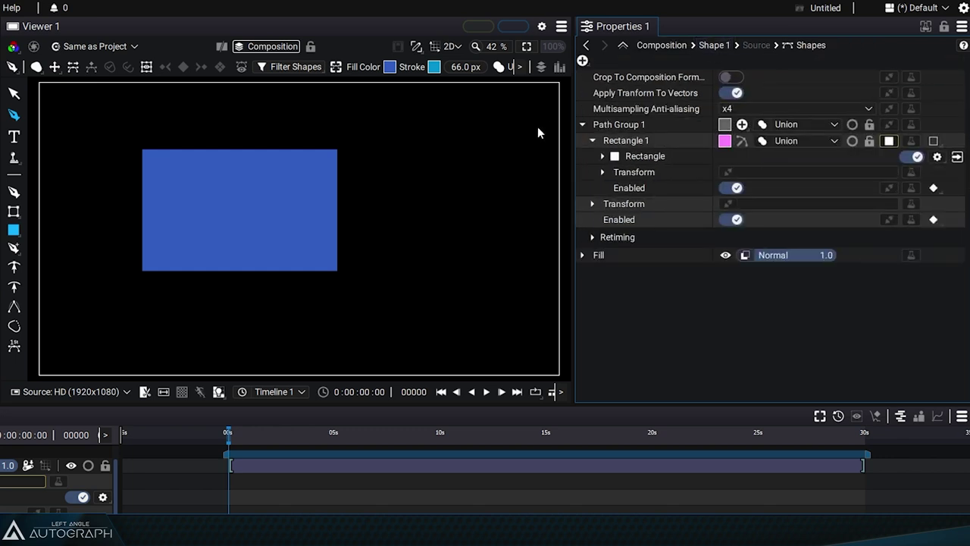
Set Rectangle 1's Transform position to 0, 0 to center it in the composition.
{"action": "left_click", "coordinate": [603, 173]}
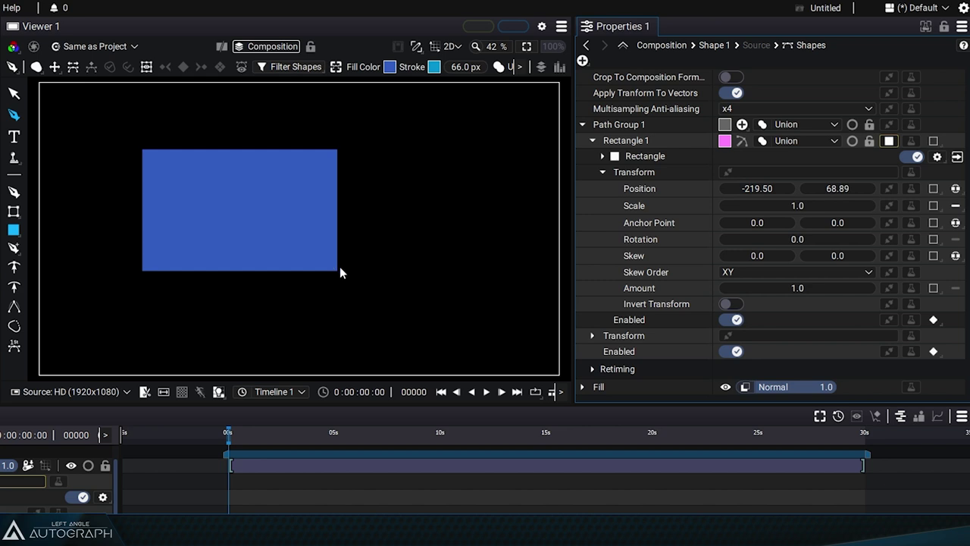
{"action": "left_click", "coordinate": [790, 191]}
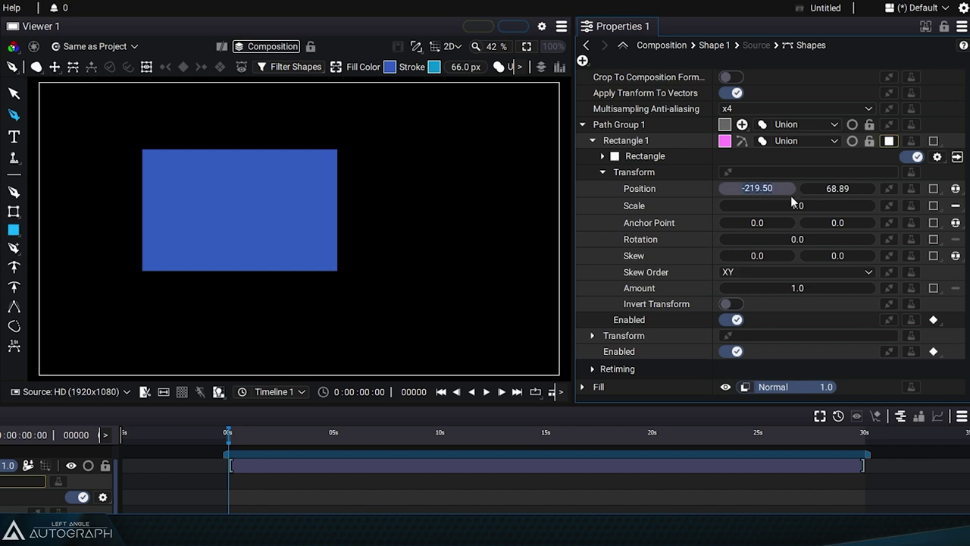
{"action": "type", "text": "0"}
{"action": "key", "text": "Tab"}
{"action": "type", "text": "0"}
{"action": "key", "text": "Return"}
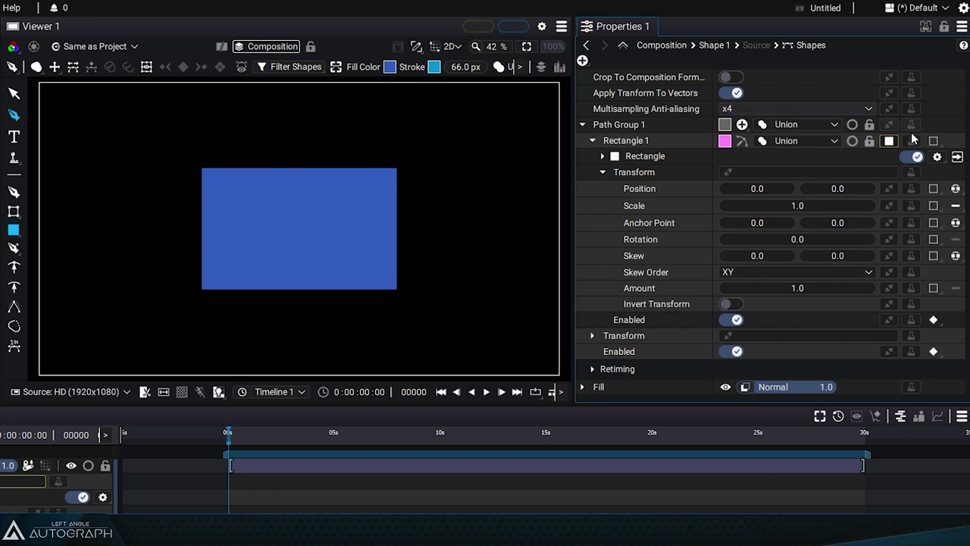
Open the rectangle's dedicated geometry parameters and widen the properties area.
{"action": "left_click", "coordinate": [956, 156]}
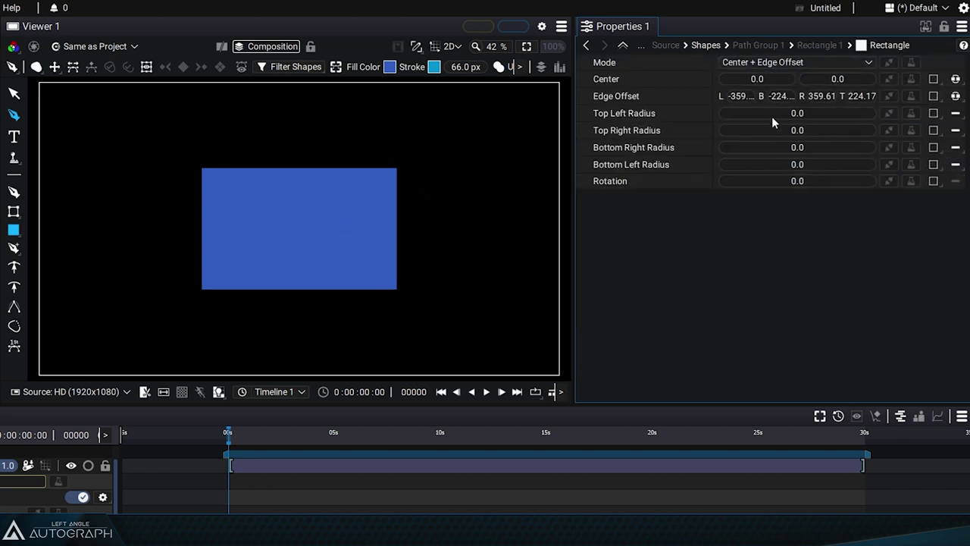
{"action": "left_click_drag", "start_coordinate": [574, 147], "coordinate": [513, 144]}
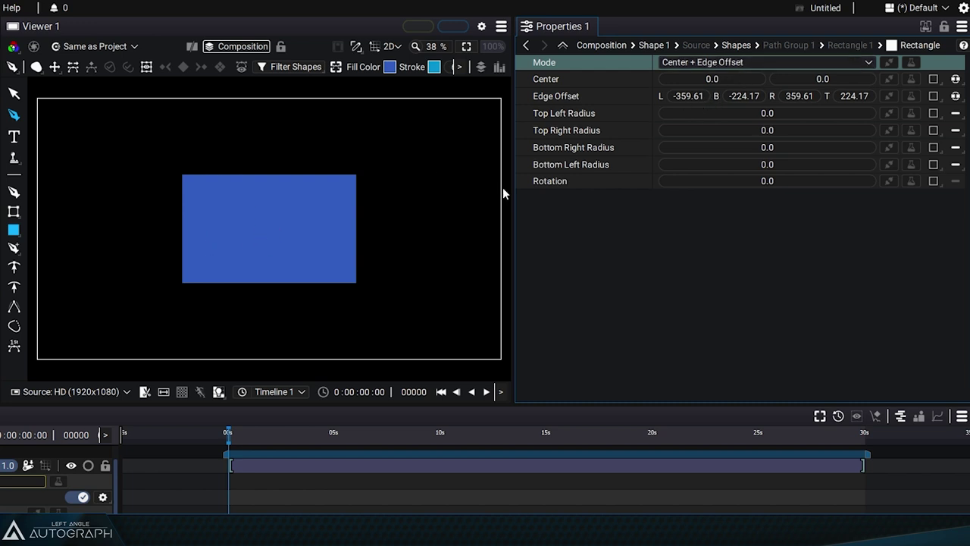
Try moving the rectangle's Center to -40 horizontally and also vertically, undoing each change.
{"action": "mouse_move", "coordinate": [731, 79]}
{"action": "left_mouse_down"}
{"action": "mouse_move", "coordinate": [711, 79]}
{"action": "mouse_move", "coordinate": [728, 79]}
{"action": "left_mouse_up"}
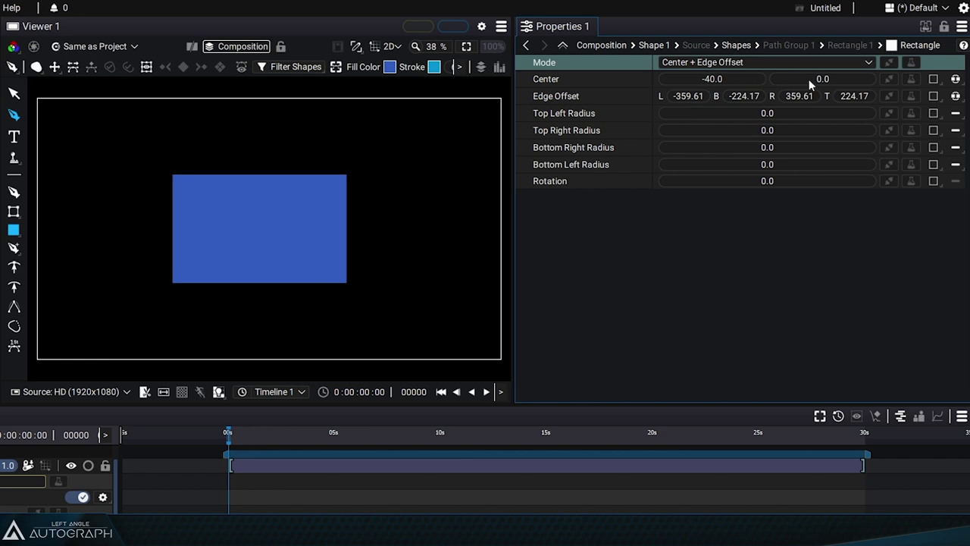
{"action": "key", "text": "ctrl+z"}
{"action": "mouse_move", "coordinate": [809, 80]}
{"action": "left_mouse_down"}
{"action": "mouse_move", "coordinate": [794, 79]}
{"action": "mouse_move", "coordinate": [821, 78]}
{"action": "left_mouse_up"}
{"action": "key", "text": "ctrl+z"}
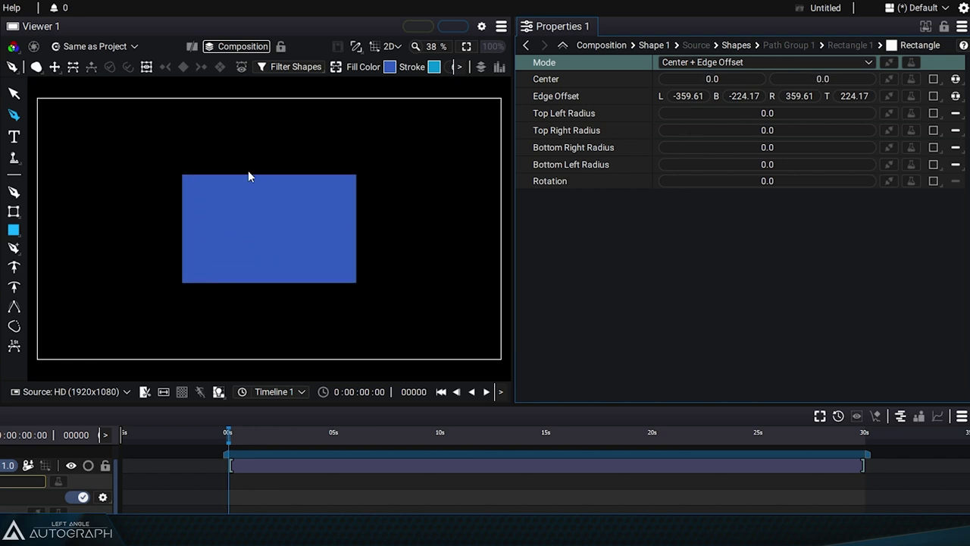
Set the rectangle's edge offsets to L -519.61, B -354.17, R 659.61 and T 414.17.
{"action": "left_click_drag", "start_coordinate": [685, 98], "coordinate": [654, 98]}
{"action": "mouse_move", "coordinate": [751, 98]}
{"action": "left_mouse_down"}
{"action": "mouse_move", "coordinate": [762, 98]}
{"action": "mouse_move", "coordinate": [741, 97]}
{"action": "left_mouse_up"}
{"action": "left_click_drag", "start_coordinate": [814, 96], "coordinate": [835, 97]}
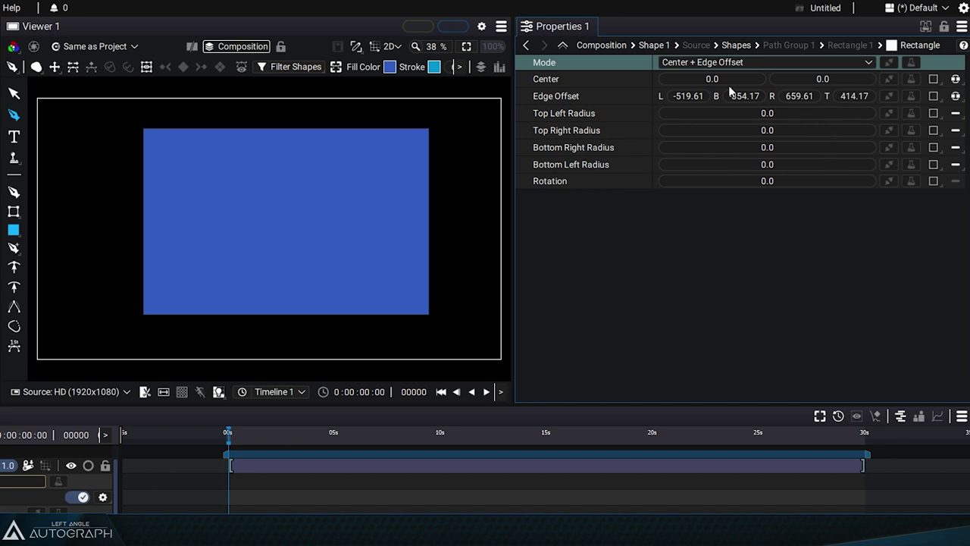
Try shifting the enlarged rectangle's Center horizontally and vertically, and undo both changes.
{"action": "mouse_move", "coordinate": [725, 80]}
{"action": "left_mouse_down"}
{"action": "mouse_move", "coordinate": [703, 80]}
{"action": "mouse_move", "coordinate": [734, 80]}
{"action": "mouse_move", "coordinate": [715, 80]}
{"action": "left_mouse_up"}
{"action": "mouse_move", "coordinate": [821, 80]}
{"action": "left_mouse_down"}
{"action": "mouse_move", "coordinate": [831, 80]}
{"action": "mouse_move", "coordinate": [817, 80]}
{"action": "left_mouse_up"}
{"action": "key", "text": "ctrl+z"}
{"action": "key", "text": "ctrl+z"}
Switch the rectangle's mode to Center + Size and set its size to 949.22 by 468.35.
{"action": "left_click", "coordinate": [712, 62]}
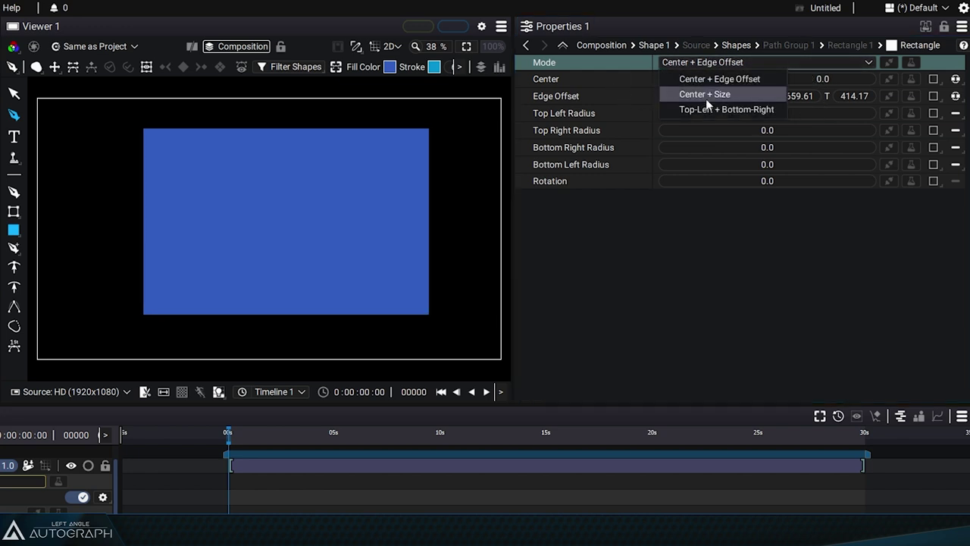
{"action": "left_click", "coordinate": [706, 99]}
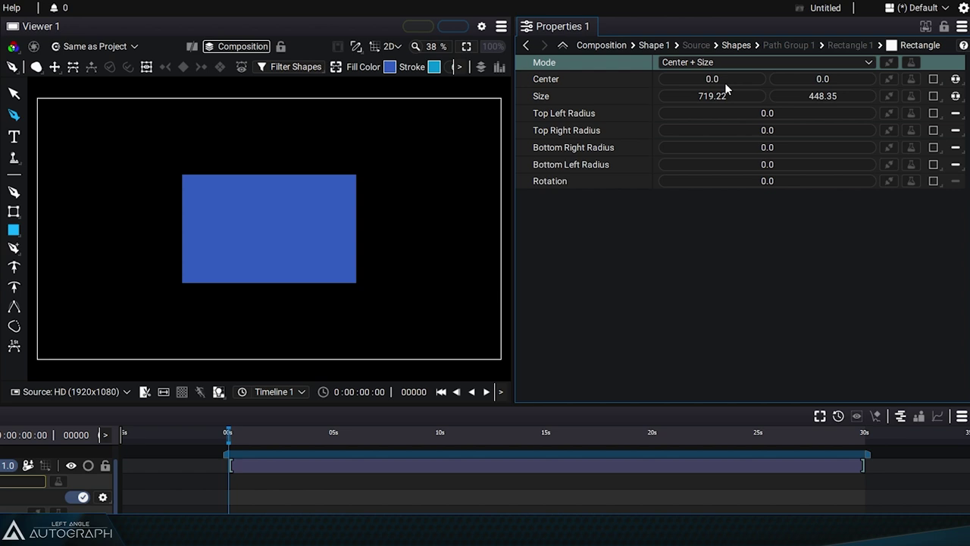
{"action": "left_click_drag", "start_coordinate": [725, 83], "coordinate": [726, 103]}
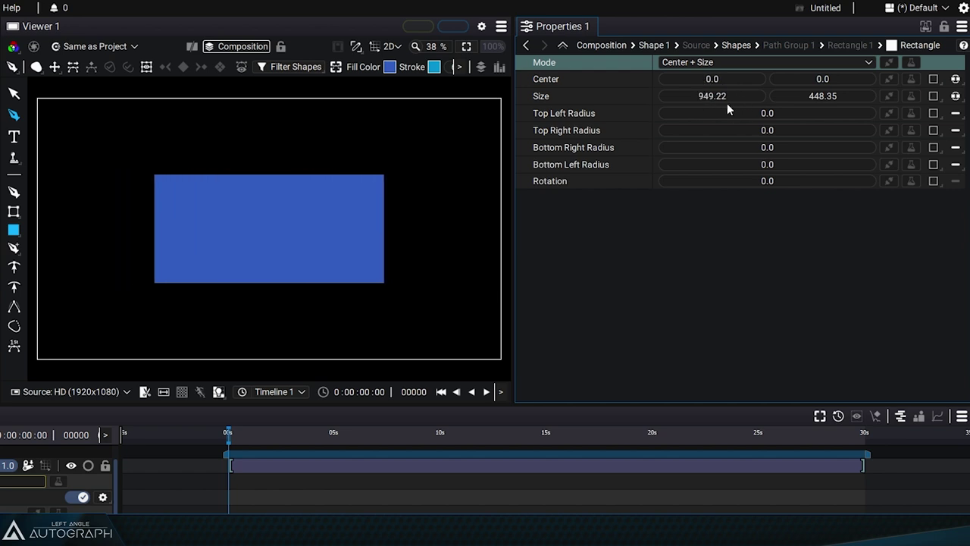
{"action": "mouse_move", "coordinate": [826, 95]}
{"action": "left_mouse_down"}
{"action": "mouse_move", "coordinate": [872, 97]}
{"action": "mouse_move", "coordinate": [826, 101]}
{"action": "left_mouse_up"}
Switch the rectangle's mode to Top-Left + Bottom-Right and set the corners to -679.11, 403.06 and 440.11, -305.29.
{"action": "left_click", "coordinate": [724, 61]}
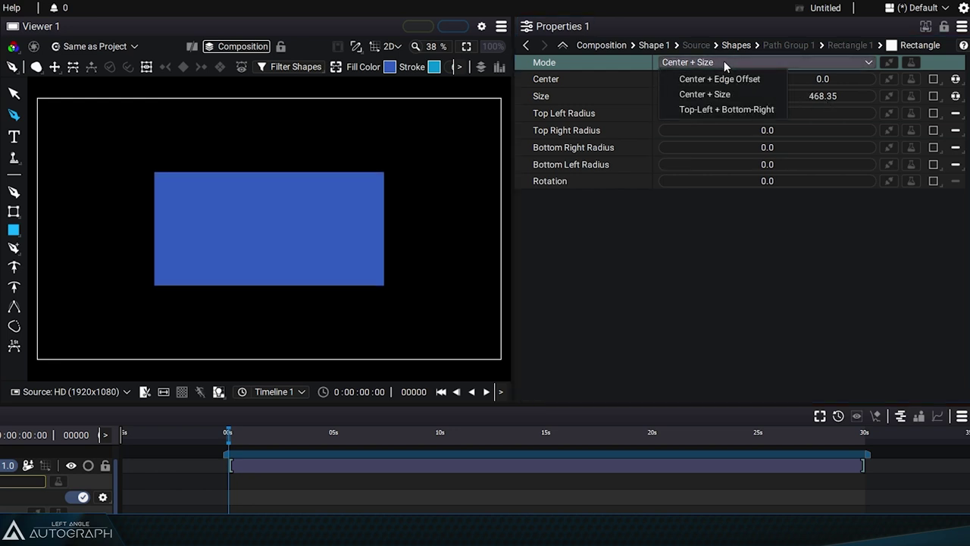
{"action": "left_click", "coordinate": [717, 109]}
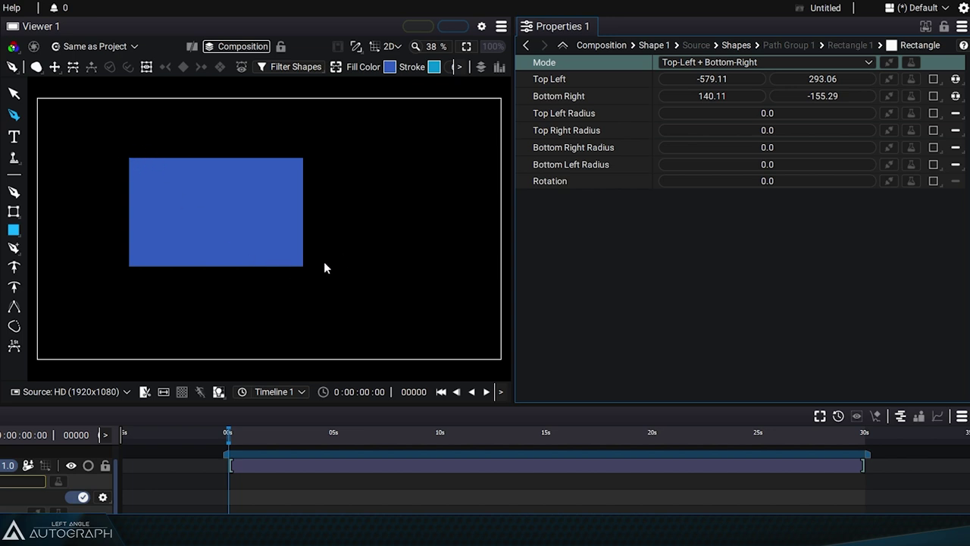
{"action": "mouse_move", "coordinate": [710, 81]}
{"action": "left_mouse_down"}
{"action": "mouse_move", "coordinate": [686, 81]}
{"action": "mouse_move", "coordinate": [697, 81]}
{"action": "left_mouse_up"}
{"action": "left_click_drag", "start_coordinate": [812, 81], "coordinate": [834, 80]}
{"action": "left_click_drag", "start_coordinate": [712, 96], "coordinate": [777, 97]}
{"action": "mouse_move", "coordinate": [790, 97]}
{"action": "left_mouse_down"}
{"action": "mouse_move", "coordinate": [727, 97]}
{"action": "mouse_move", "coordinate": [790, 100]}
{"action": "left_mouse_up"}
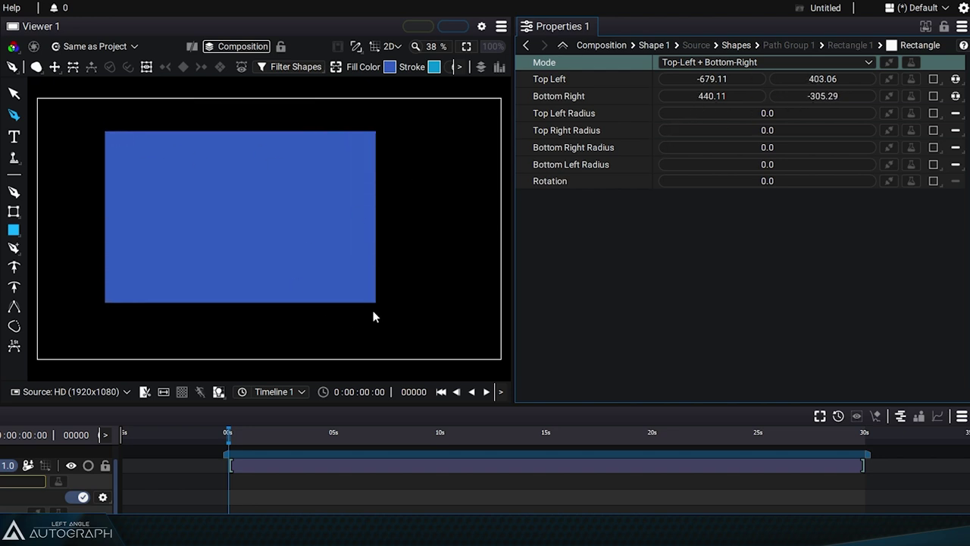
Set the rectangle's mode back to Center + Size and its size to 939.22 by 418.35.
{"action": "left_click", "coordinate": [701, 59]}
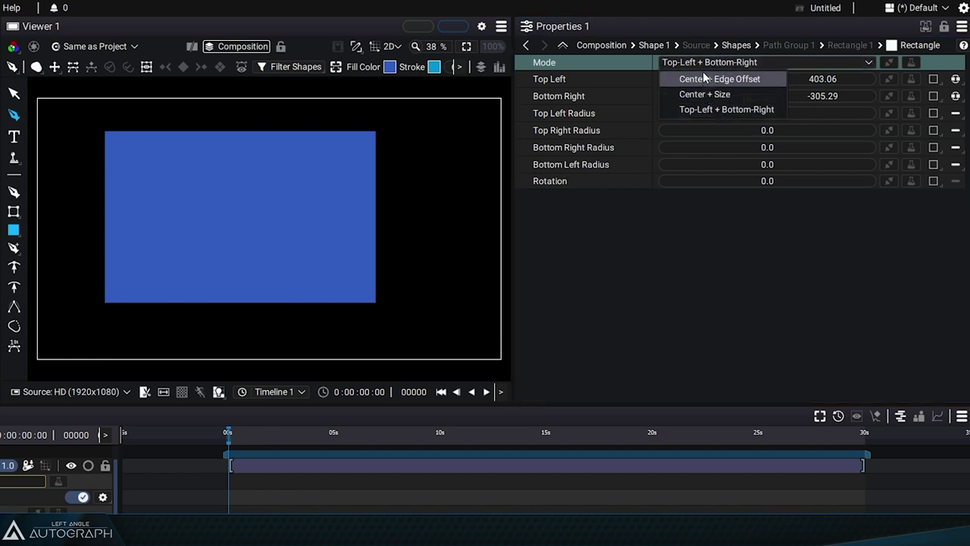
{"action": "left_click", "coordinate": [701, 93]}
{"action": "mouse_move", "coordinate": [717, 96]}
{"action": "left_mouse_down"}
{"action": "mouse_move", "coordinate": [704, 96]}
{"action": "mouse_move", "coordinate": [716, 96]}
{"action": "left_mouse_up"}
{"action": "left_click_drag", "start_coordinate": [822, 97], "coordinate": [827, 108]}
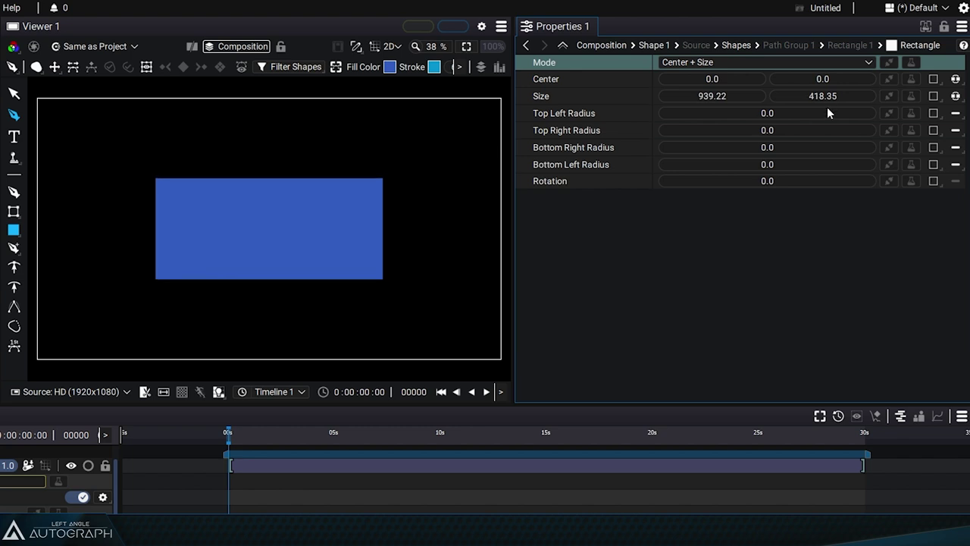
Try rotating the rectangle with its geometry Rotation and its Transform Rotation, restoring both to 0.
{"action": "left_click", "coordinate": [549, 183]}
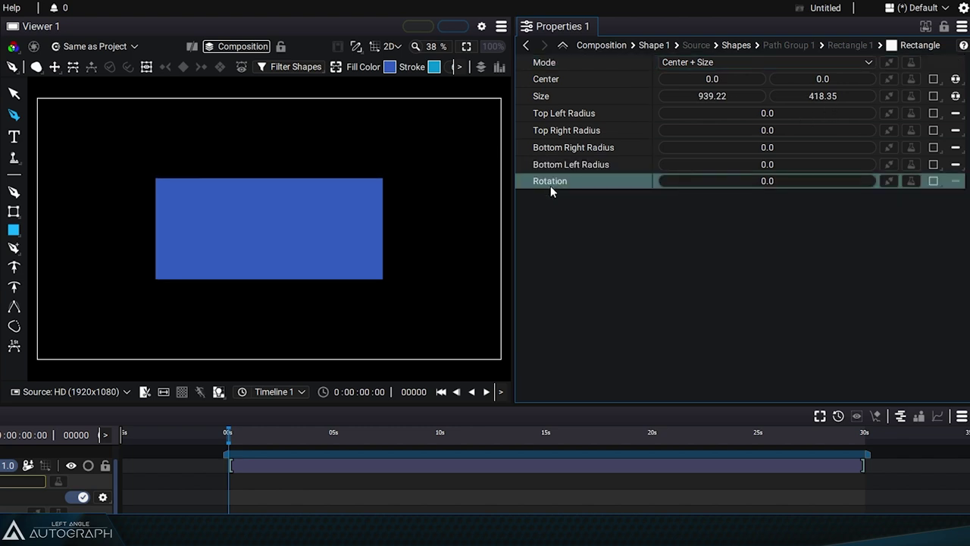
{"action": "mouse_move", "coordinate": [770, 186]}
{"action": "left_mouse_down"}
{"action": "mouse_move", "coordinate": [815, 186]}
{"action": "mouse_move", "coordinate": [747, 186]}
{"action": "mouse_move", "coordinate": [785, 186]}
{"action": "mouse_move", "coordinate": [764, 184]}
{"action": "left_mouse_up"}
{"action": "left_click", "coordinate": [563, 44]}
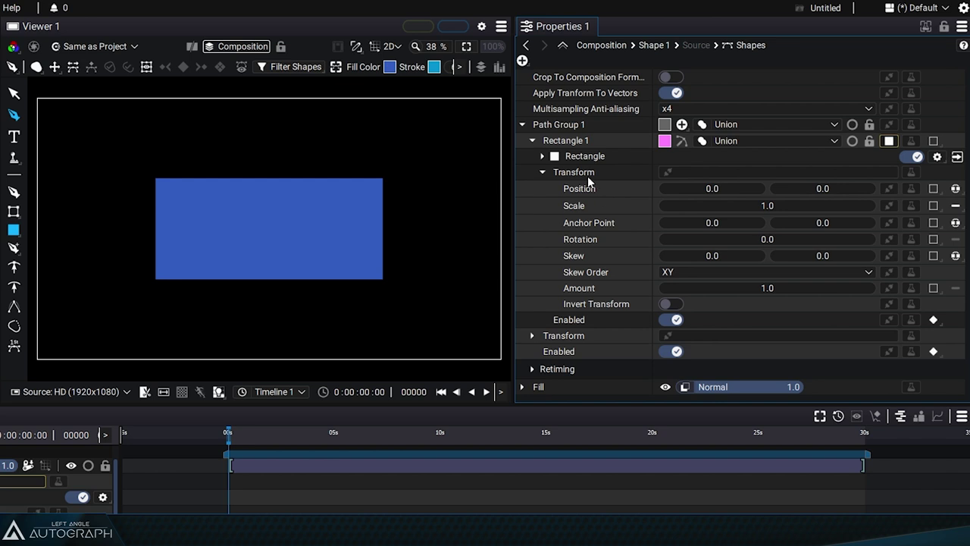
{"action": "mouse_move", "coordinate": [766, 238]}
{"action": "left_mouse_down"}
{"action": "mouse_move", "coordinate": [746, 238]}
{"action": "mouse_move", "coordinate": [766, 239]}
{"action": "left_mouse_up"}
{"action": "left_click", "coordinate": [957, 158]}
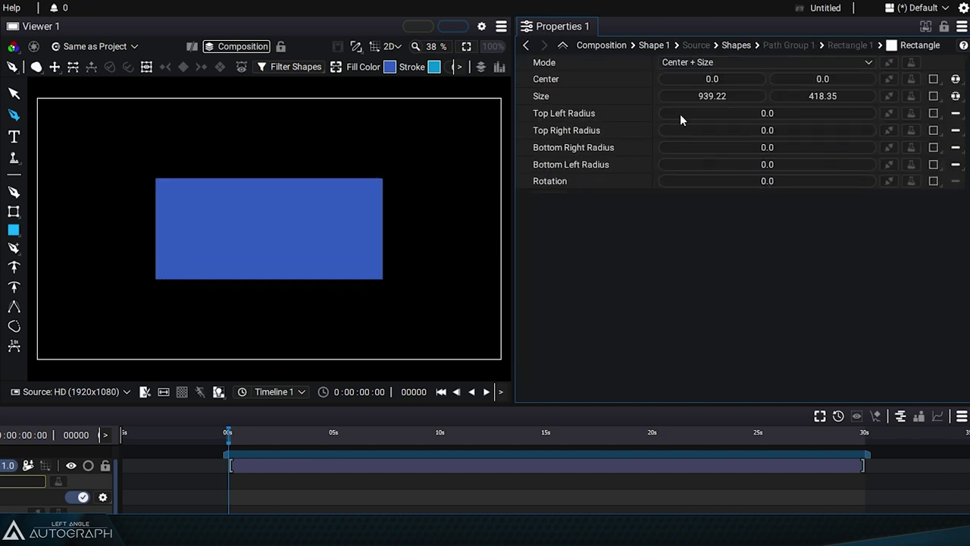
{"action": "left_click", "coordinate": [14, 230]}
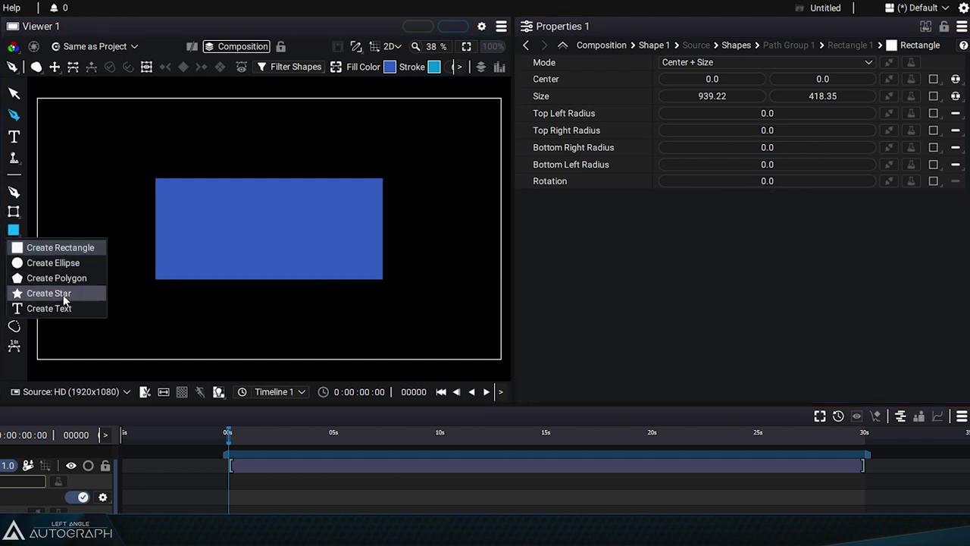
{"action": "left_click", "coordinate": [15, 231]}
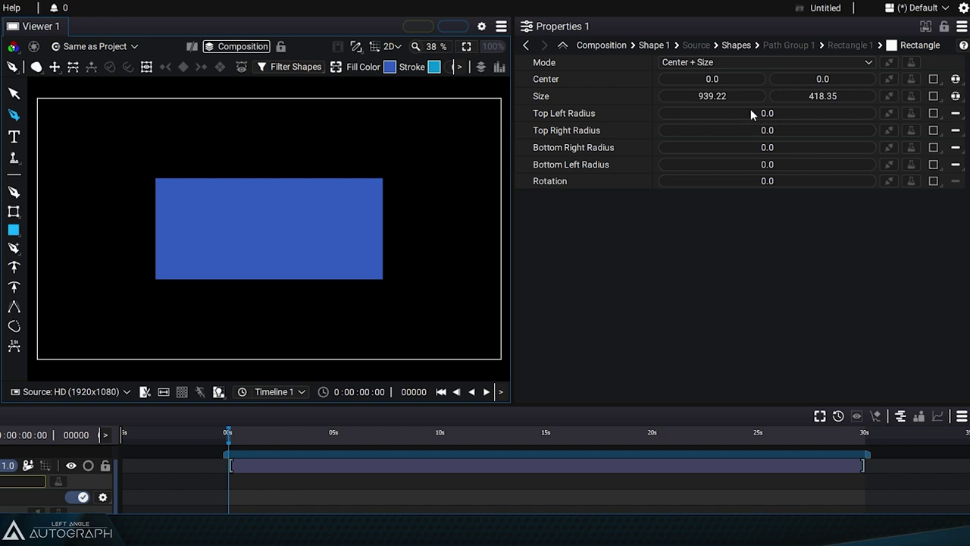
Round the rectangle's corners with radii of 101 top left, 100 top right, 160 bottom right and 150 bottom left.
{"action": "left_click_drag", "start_coordinate": [750, 113], "coordinate": [819, 147]}
{"action": "left_click_drag", "start_coordinate": [765, 166], "coordinate": [822, 166]}
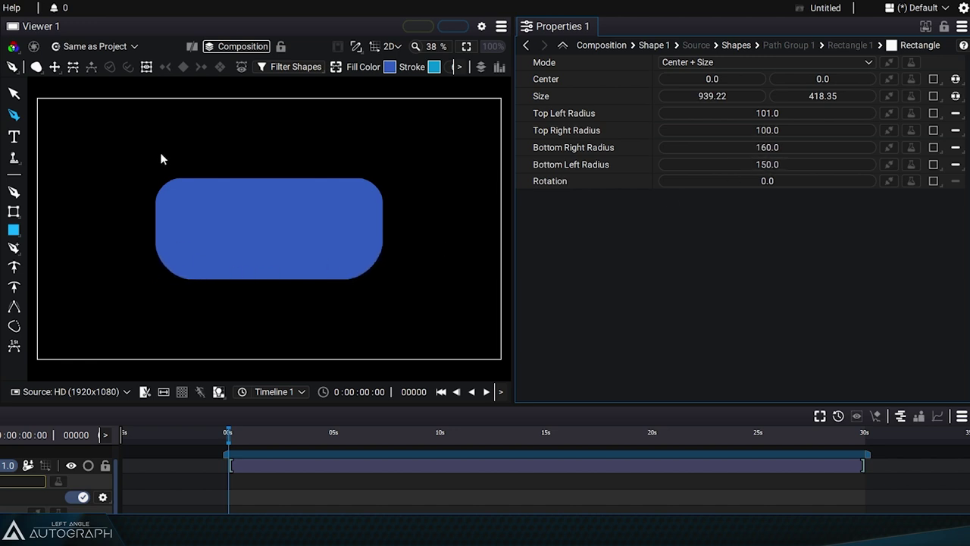
Return to the Shapes parameters and add a Stroke to the rounded rectangle.
{"action": "left_click", "coordinate": [562, 45]}
{"action": "left_click", "coordinate": [532, 141]}
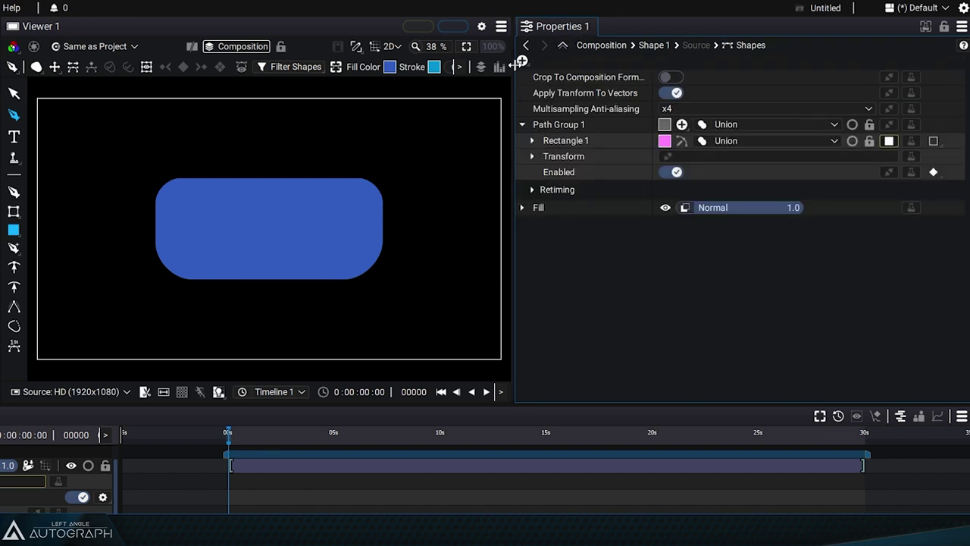
{"action": "left_click", "coordinate": [522, 60]}
{"action": "left_click", "coordinate": [557, 117]}
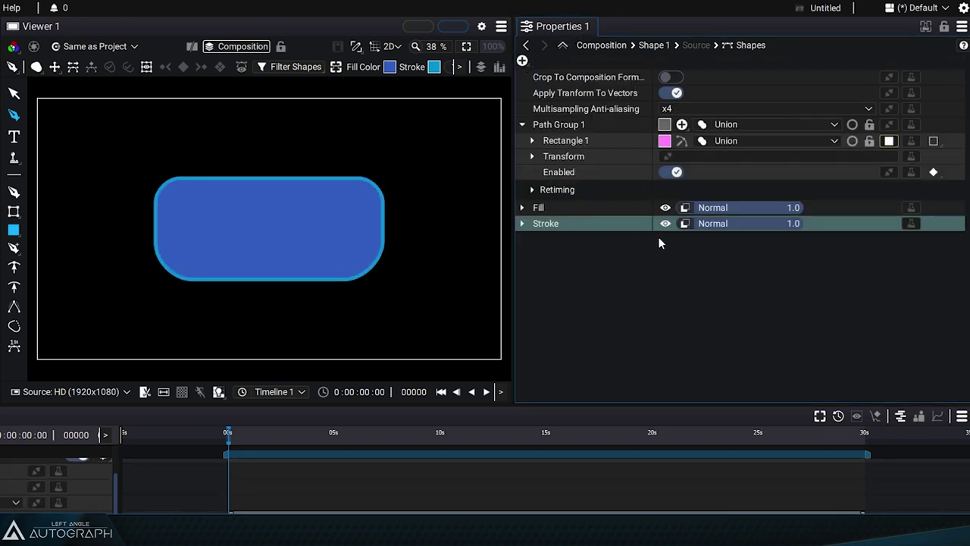
Set the rectangle's stroke color to white, with RGB values of 1.0, and collapse the stroke settings.
{"action": "left_click", "coordinate": [521, 223]}
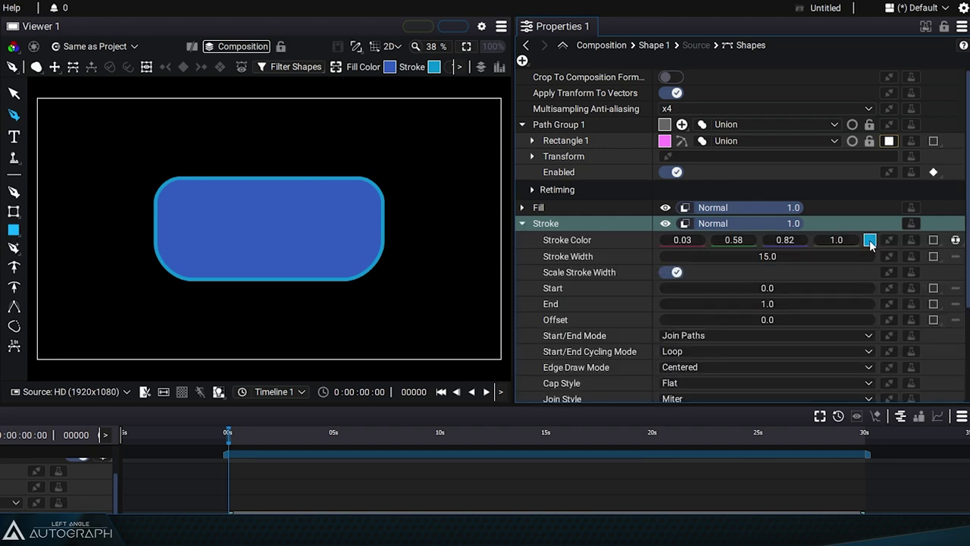
{"action": "left_click", "coordinate": [869, 241]}
{"action": "left_click", "coordinate": [706, 294]}
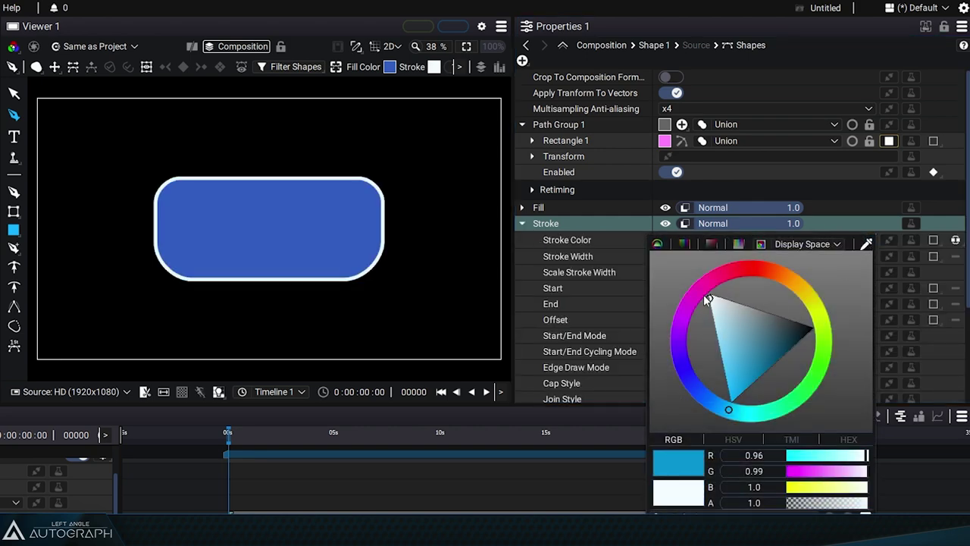
{"action": "left_click", "coordinate": [522, 223]}
Open the geometry parameters of Rectangle 1 and set all four corner radii together to 50.
{"action": "left_click", "coordinate": [531, 141]}
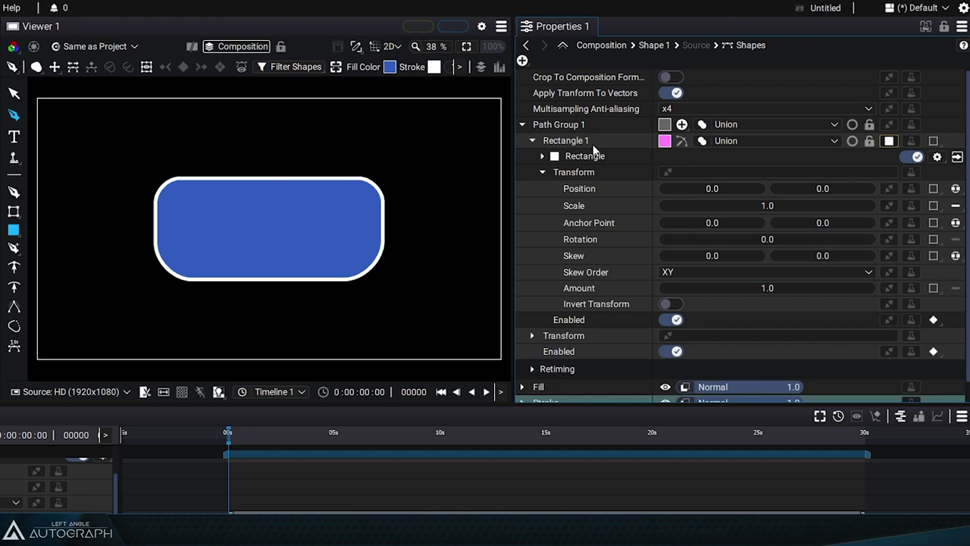
{"action": "left_click", "coordinate": [953, 156]}
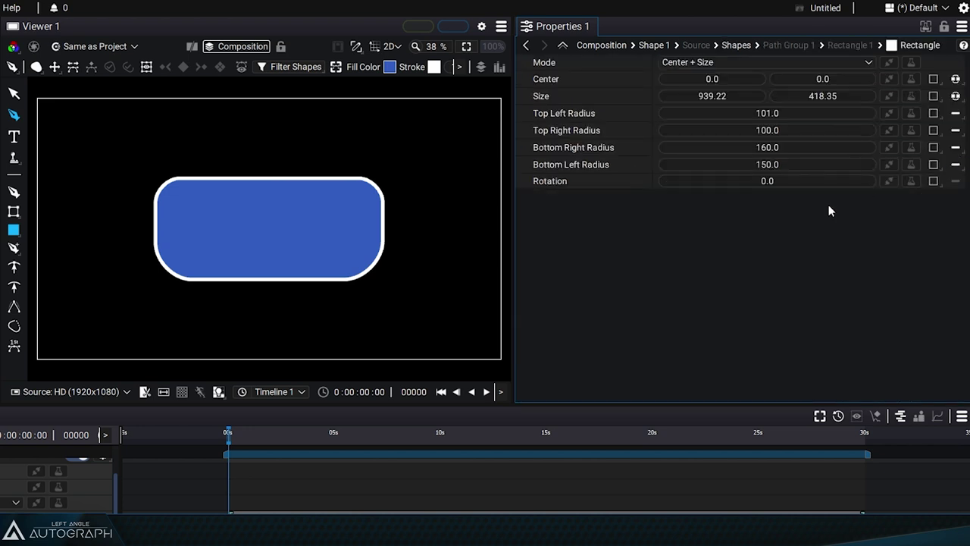
{"action": "left_click", "coordinate": [606, 164]}
{"action": "left_click", "coordinate": [597, 115], "text": "shift"}
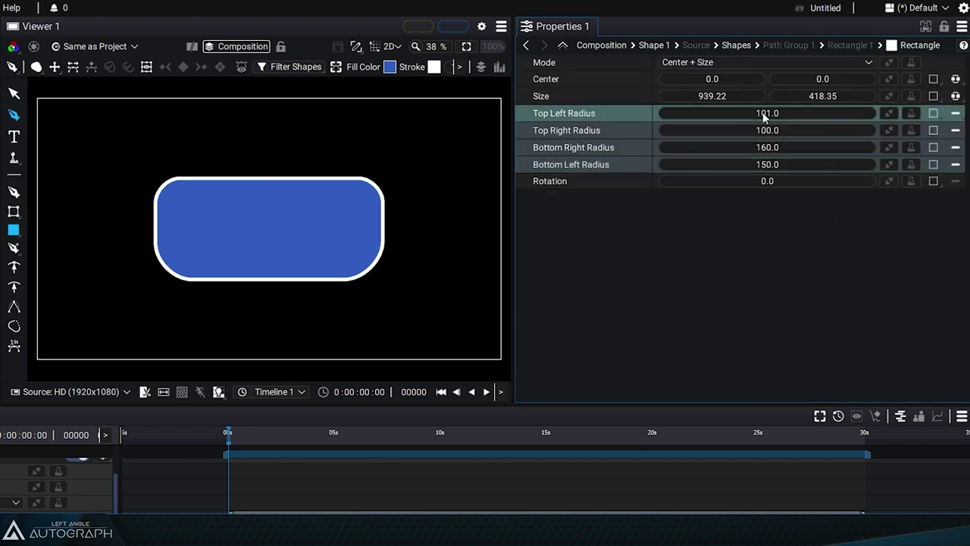
{"action": "double_click", "coordinate": [775, 114]}
{"action": "type", "text": "50"}
{"action": "key", "text": "Return"}
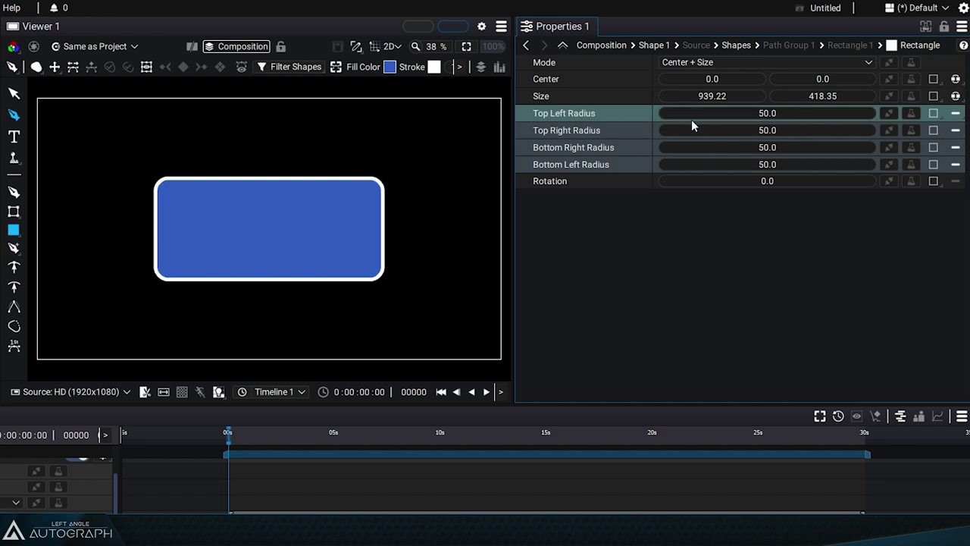
Increase all four corner radii of Rectangle 1 to 120 and resize it to 919.22 by 578.35.
{"action": "left_click_drag", "start_coordinate": [691, 116], "coordinate": [729, 95]}
{"action": "mouse_move", "coordinate": [828, 98]}
{"action": "left_mouse_down"}
{"action": "mouse_move", "coordinate": [852, 98]}
{"action": "mouse_move", "coordinate": [813, 98]}
{"action": "mouse_move", "coordinate": [843, 97]}
{"action": "left_mouse_up"}
{"action": "left_click_drag", "start_coordinate": [784, 97], "coordinate": [788, 97]}
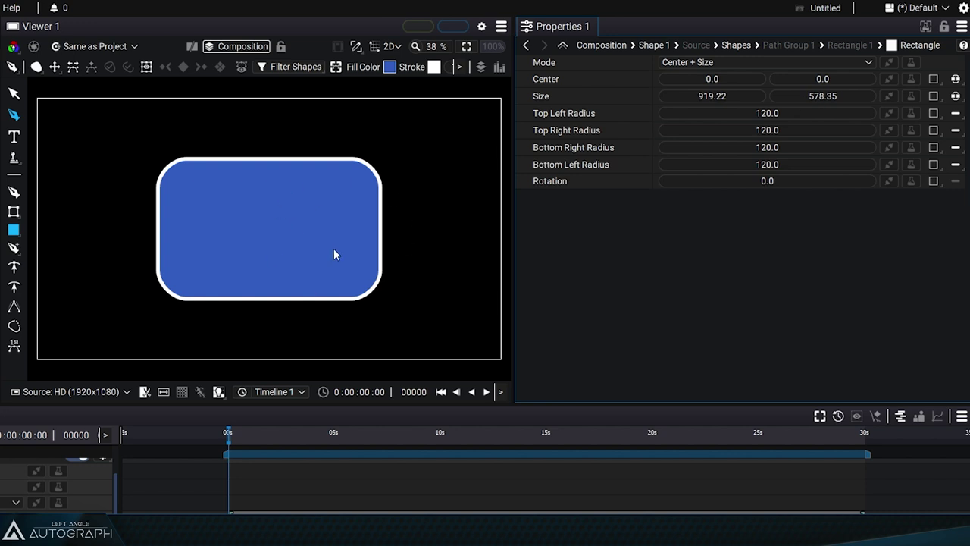
Draw a second rectangle in Path Group 1 overlapping the first one's lower right corner, with edge offsets of about 399 and 242.
{"action": "left_click", "coordinate": [736, 45]}
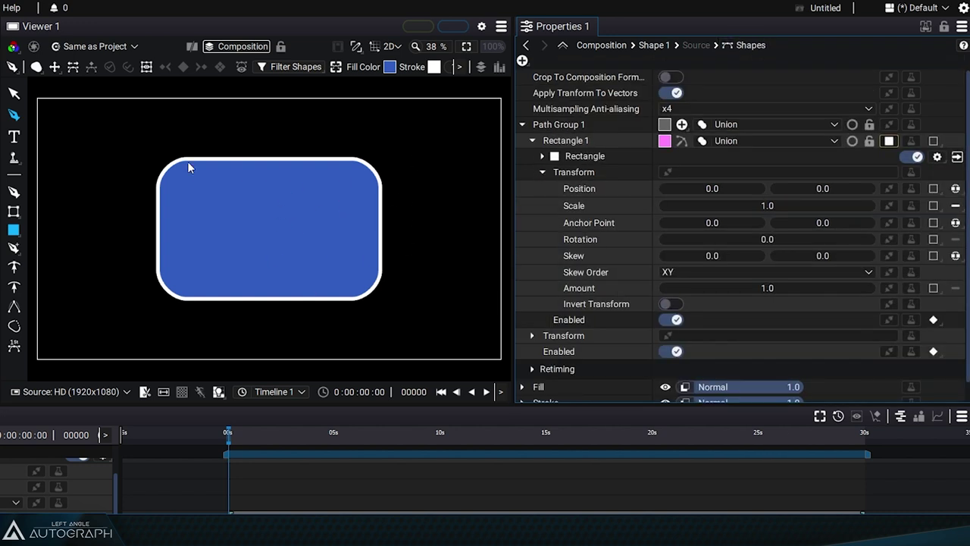
{"action": "left_click", "coordinate": [565, 125]}
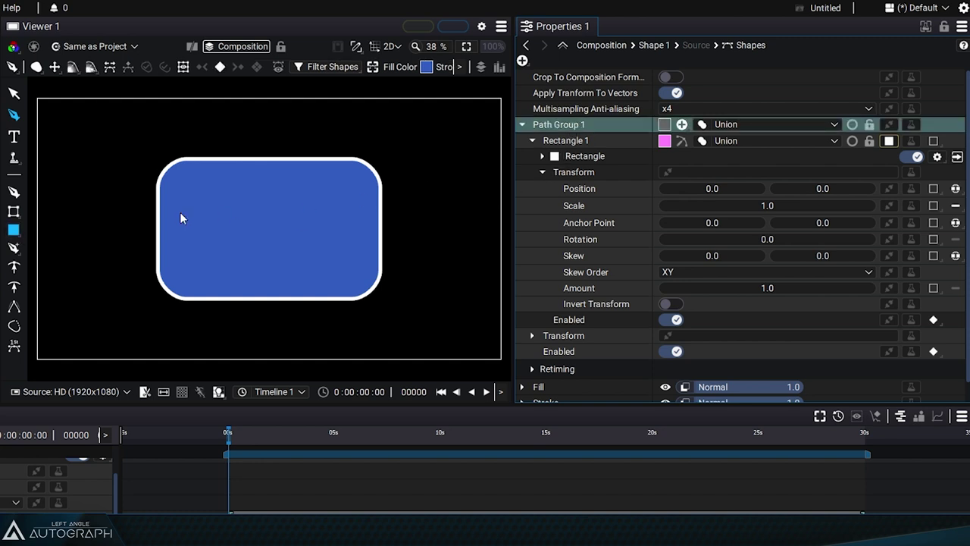
{"action": "mouse_move", "coordinate": [268, 222]}
{"action": "left_mouse_down"}
{"action": "mouse_move", "coordinate": [447, 344]}
{"action": "mouse_move", "coordinate": [462, 342]}
{"action": "left_mouse_up"}
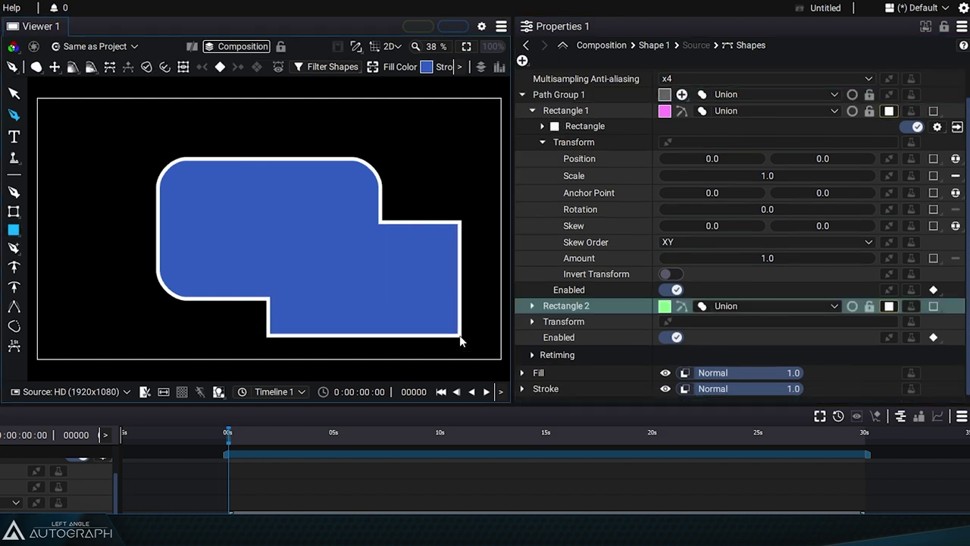
Collapse the Transform and remaining parameters of Rectangle 1 in Path Group 1.
{"action": "left_click", "coordinate": [542, 142]}
{"action": "left_click", "coordinate": [583, 157]}
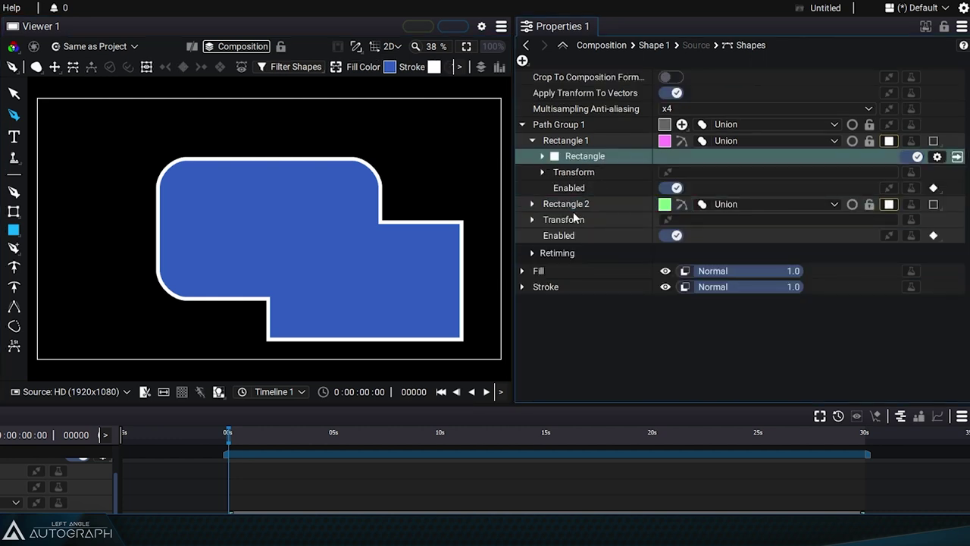
{"action": "left_click", "coordinate": [573, 210]}
{"action": "left_click", "coordinate": [581, 160]}
{"action": "left_click", "coordinate": [532, 140]}
Set the boolean operation of Rectangle 2 to Difference so it is subtracted from Rectangle 1.
{"action": "left_click", "coordinate": [572, 141]}
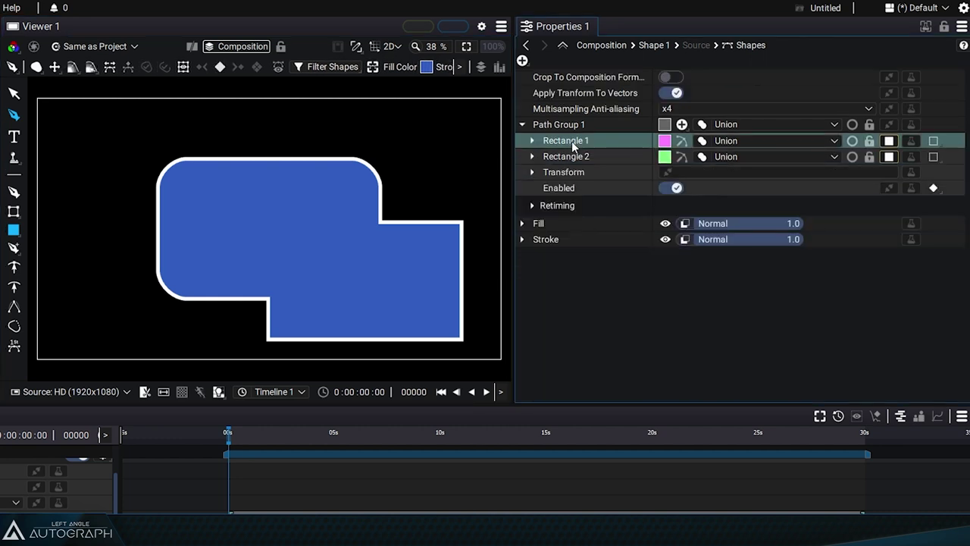
{"action": "left_click", "coordinate": [575, 156]}
{"action": "left_click", "coordinate": [573, 139]}
{"action": "left_click", "coordinate": [581, 158]}
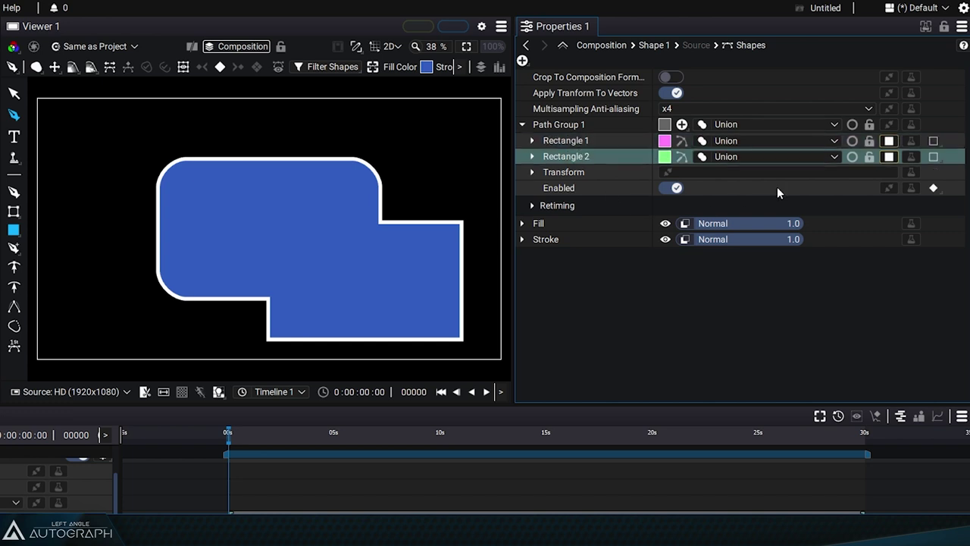
{"action": "left_click", "coordinate": [743, 157]}
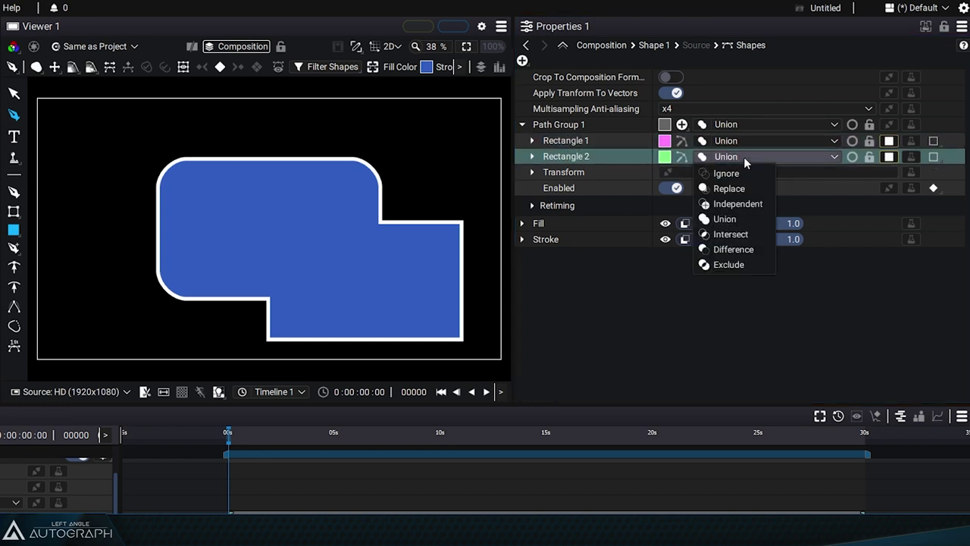
{"action": "left_click", "coordinate": [747, 251]}
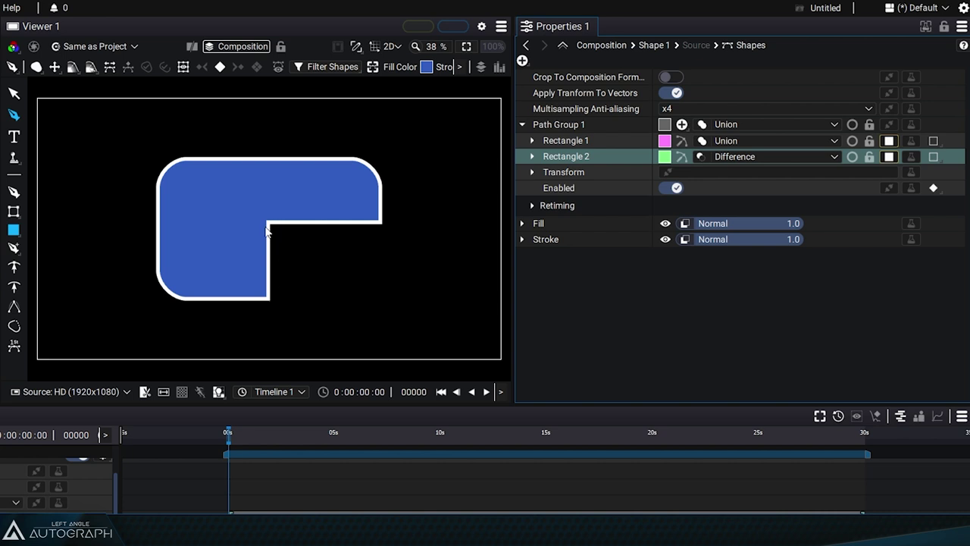
Open the geometry parameters of Rectangle 2 and set its Top Left Radius to 190.
{"action": "left_click", "coordinate": [532, 156]}
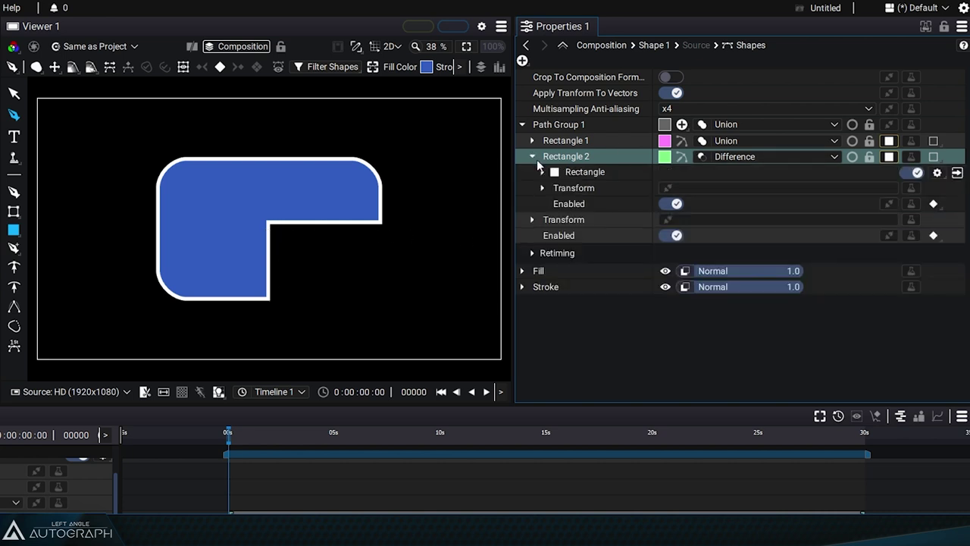
{"action": "left_click", "coordinate": [957, 173]}
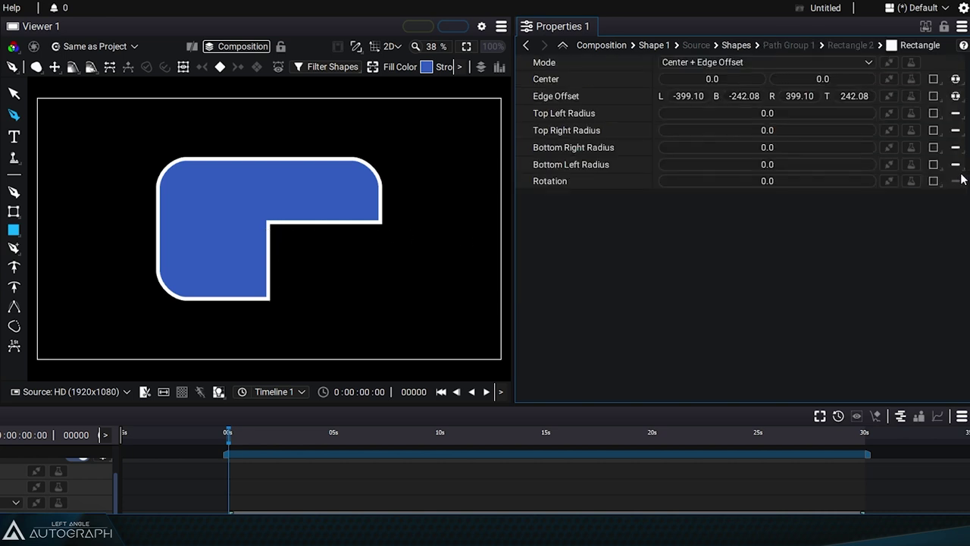
{"action": "left_click_drag", "start_coordinate": [736, 112], "coordinate": [778, 112]}
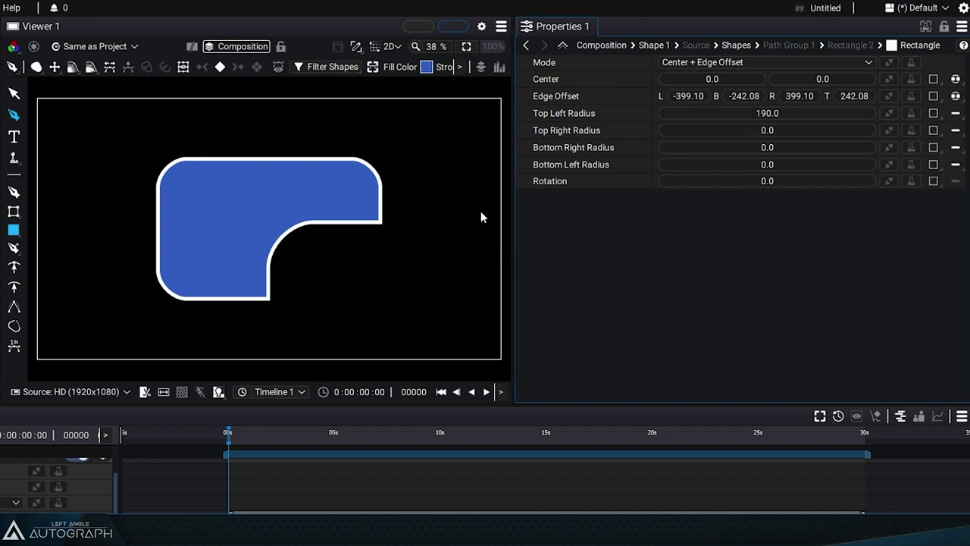
Move Rectangle 2 inside Rectangle 1 with the Transform 2D tool and turn on the transparency checkerboard in the viewer.
{"action": "left_click", "coordinate": [736, 45]}
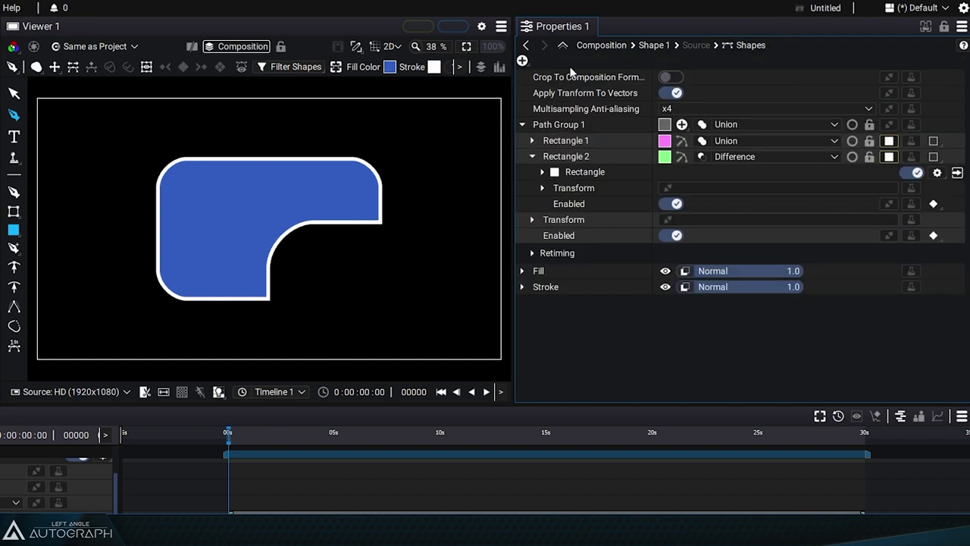
{"action": "left_click", "coordinate": [584, 160]}
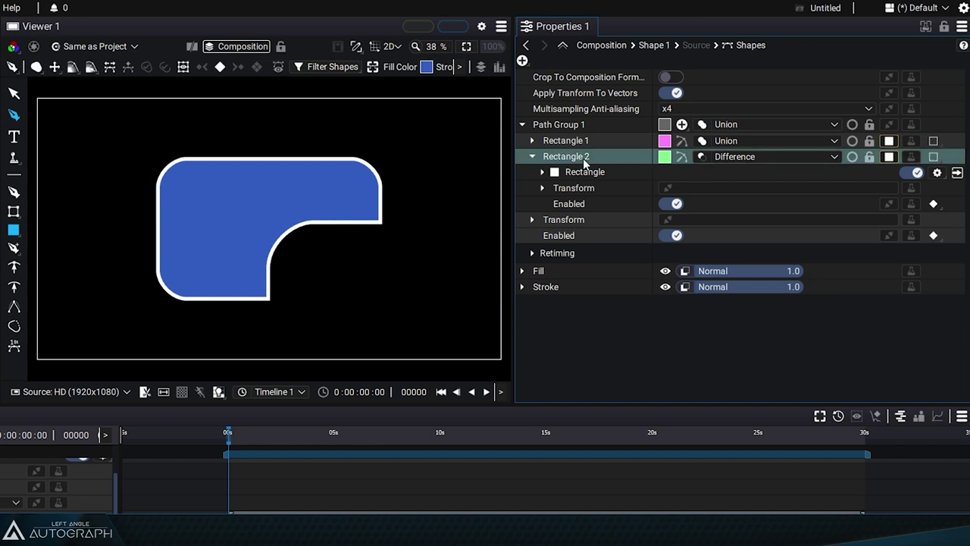
{"action": "left_click", "coordinate": [14, 93]}
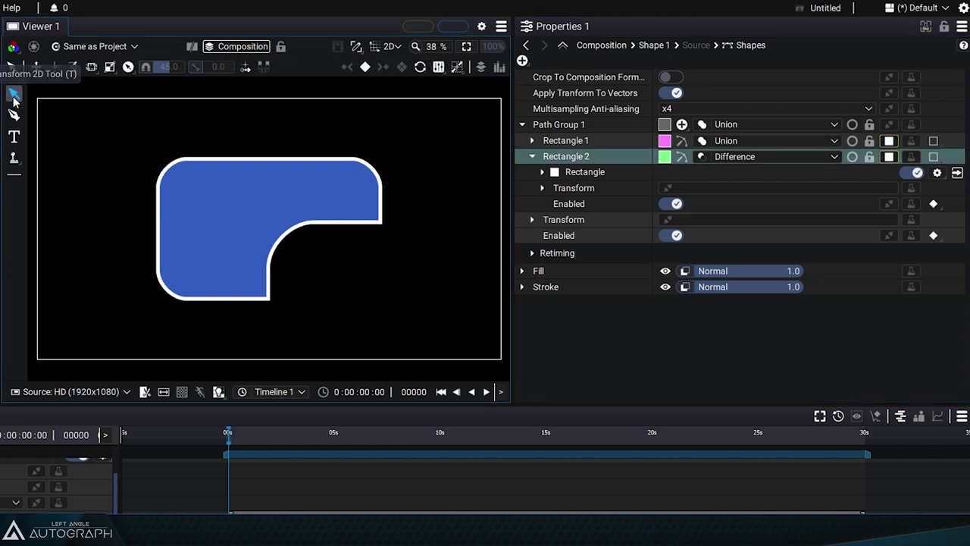
{"action": "left_click_drag", "start_coordinate": [396, 244], "coordinate": [301, 197]}
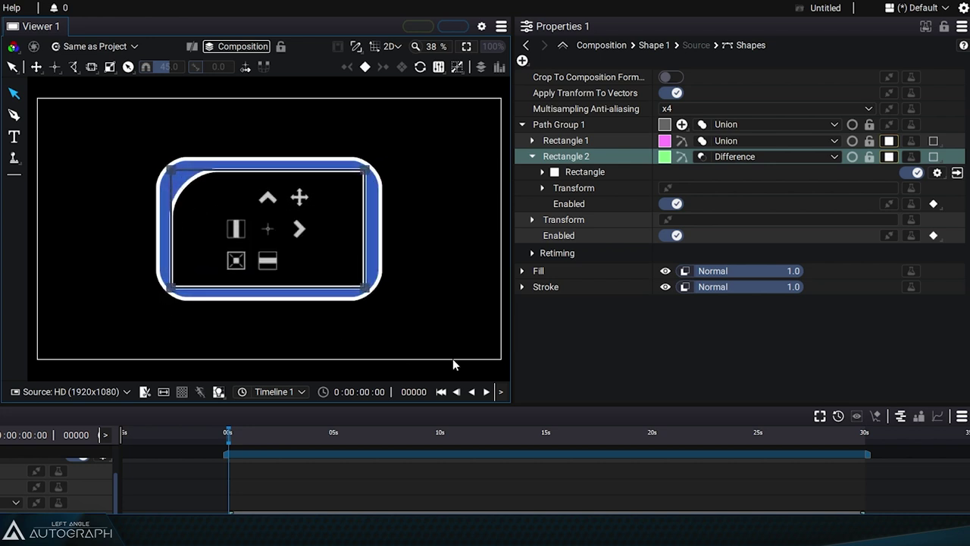
{"action": "left_click", "coordinate": [183, 393]}
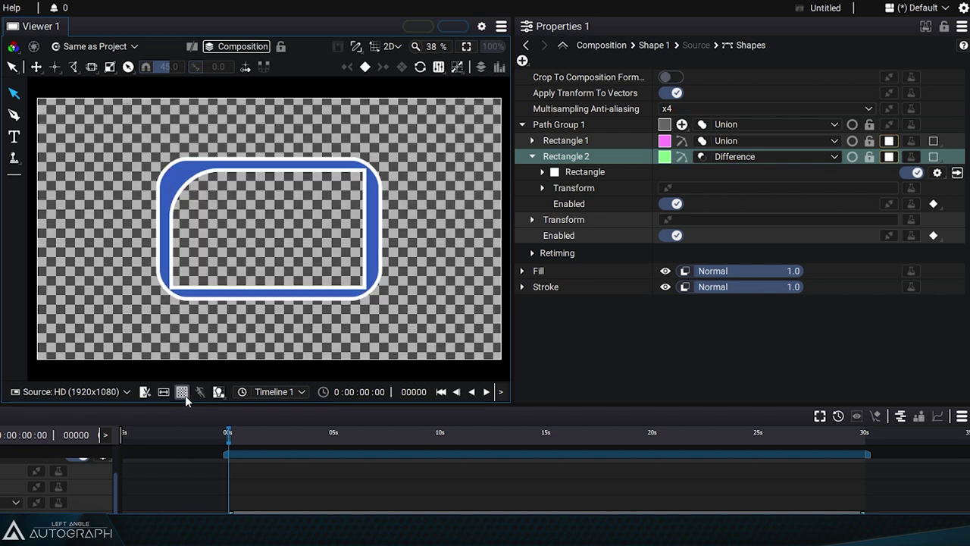
{"action": "mouse_move", "coordinate": [303, 193]}
{"action": "left_mouse_down"}
{"action": "mouse_move", "coordinate": [379, 253]}
{"action": "mouse_move", "coordinate": [295, 199]}
{"action": "left_mouse_up"}
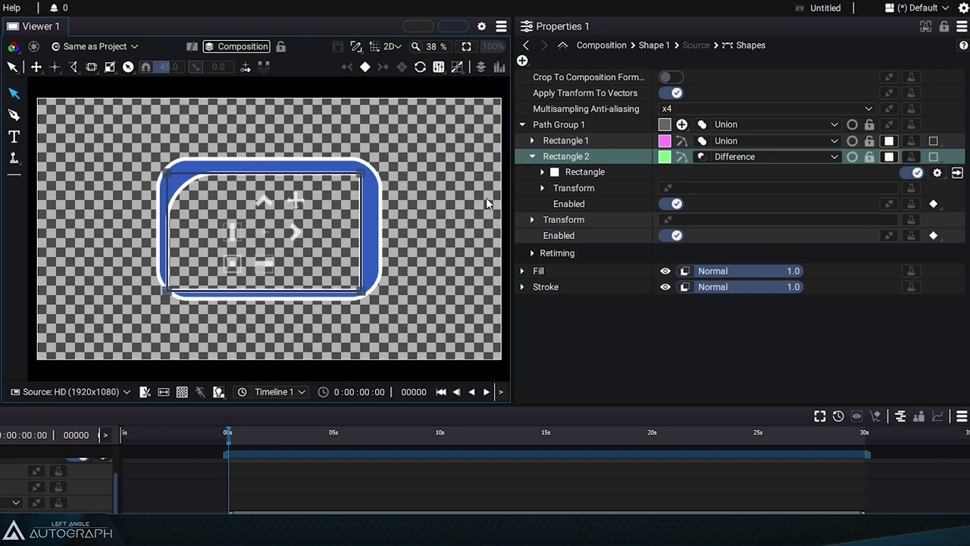
Open the geometry parameters of Rectangle 1 and set all four corner radii together to 100.
{"action": "left_click", "coordinate": [533, 141]}
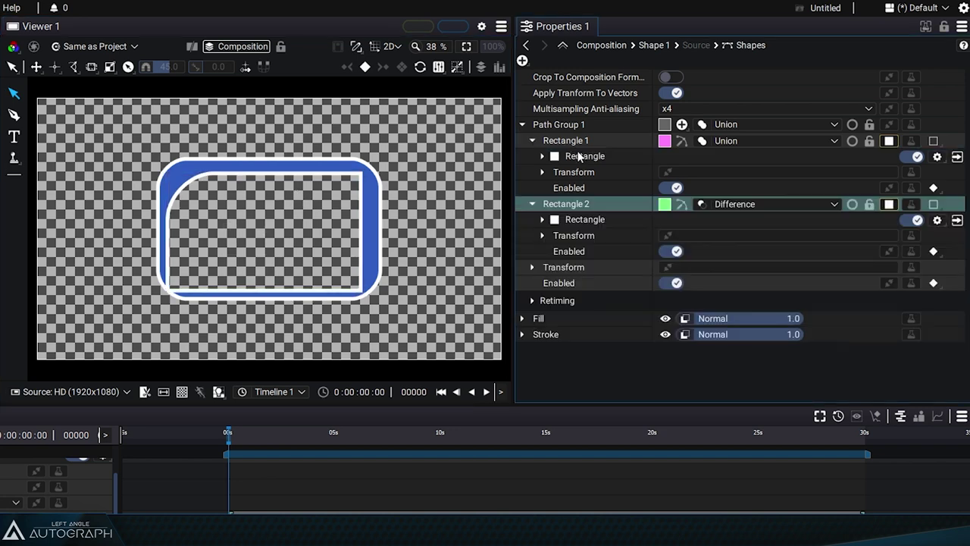
{"action": "left_click", "coordinate": [580, 156]}
{"action": "left_click", "coordinate": [958, 157]}
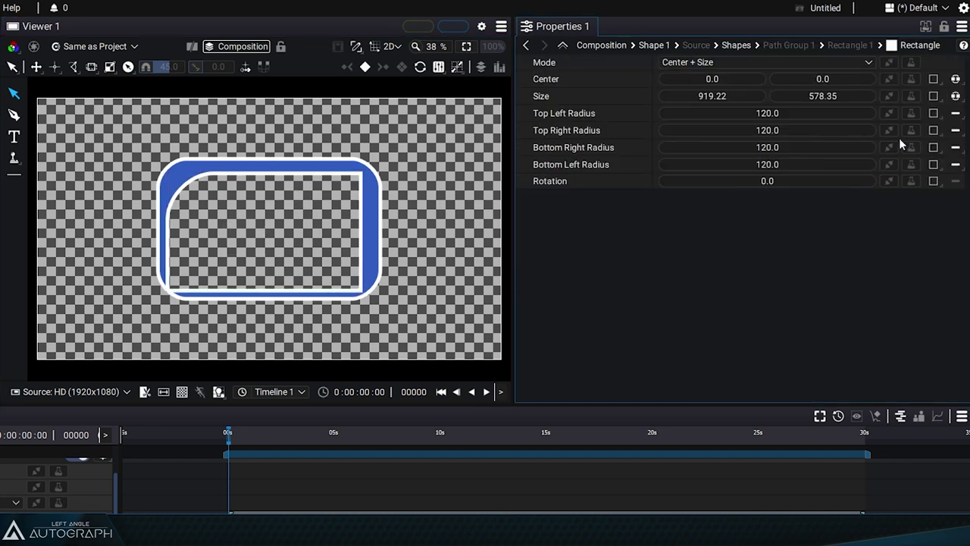
{"action": "left_click", "coordinate": [582, 115]}
{"action": "left_click", "coordinate": [579, 164], "text": "shift"}
{"action": "mouse_move", "coordinate": [749, 129]}
{"action": "left_mouse_down"}
{"action": "mouse_move", "coordinate": [767, 128]}
{"action": "mouse_move", "coordinate": [734, 129]}
{"action": "left_mouse_up"}
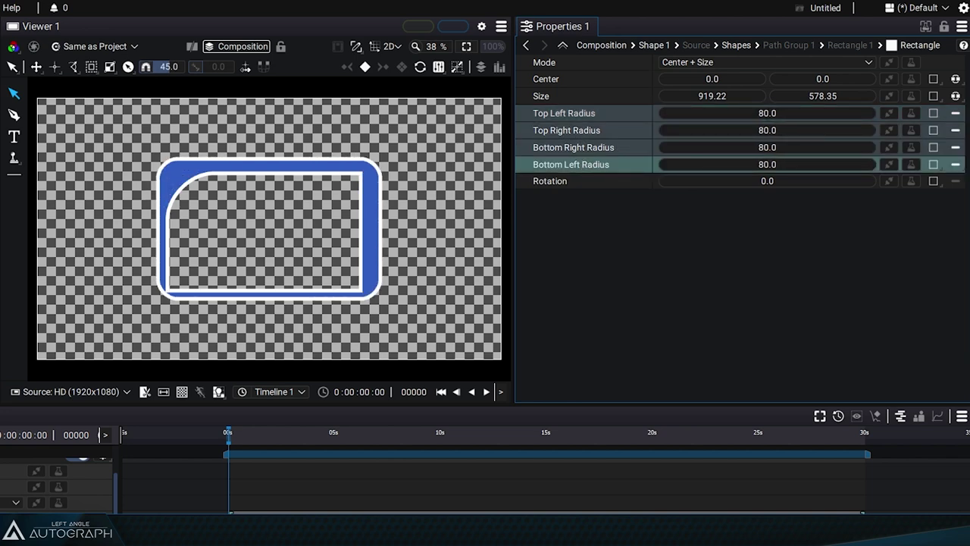
In the geometry parameters of Rectangle 2, set the Bottom Left Radius to 82 and the Bottom Right Radius to 439.
{"action": "left_click", "coordinate": [750, 44]}
{"action": "left_click", "coordinate": [570, 219]}
{"action": "left_click", "coordinate": [957, 220]}
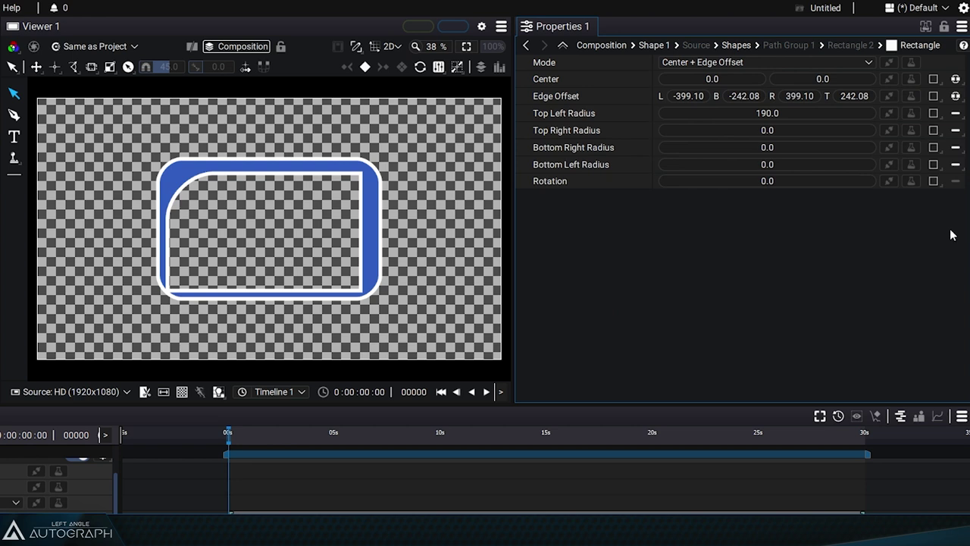
{"action": "left_click", "coordinate": [601, 164]}
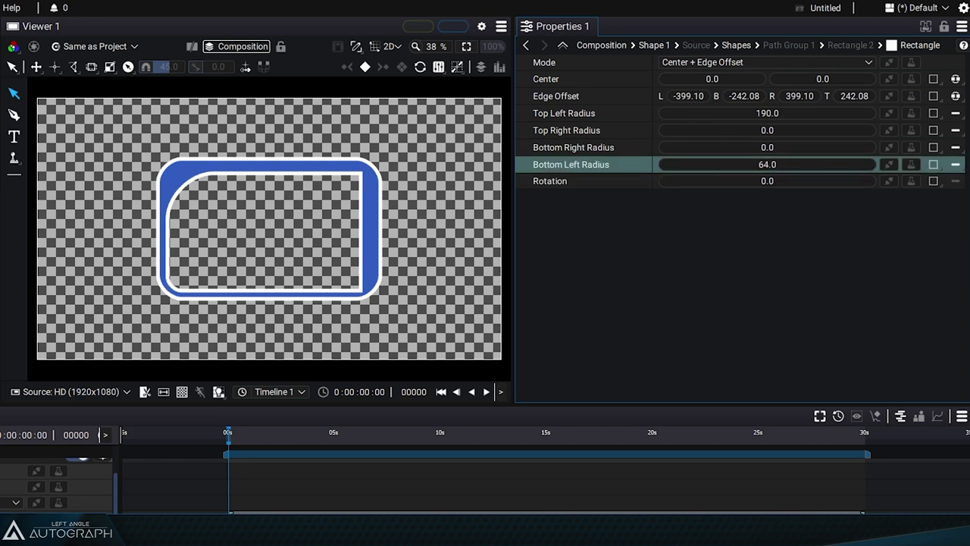
{"action": "left_click_drag", "start_coordinate": [767, 164], "coordinate": [856, 148]}
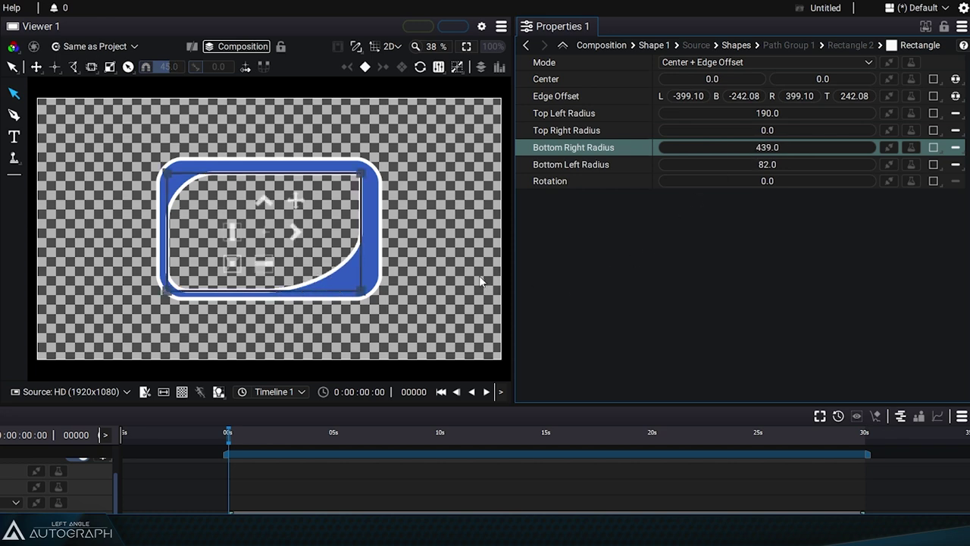